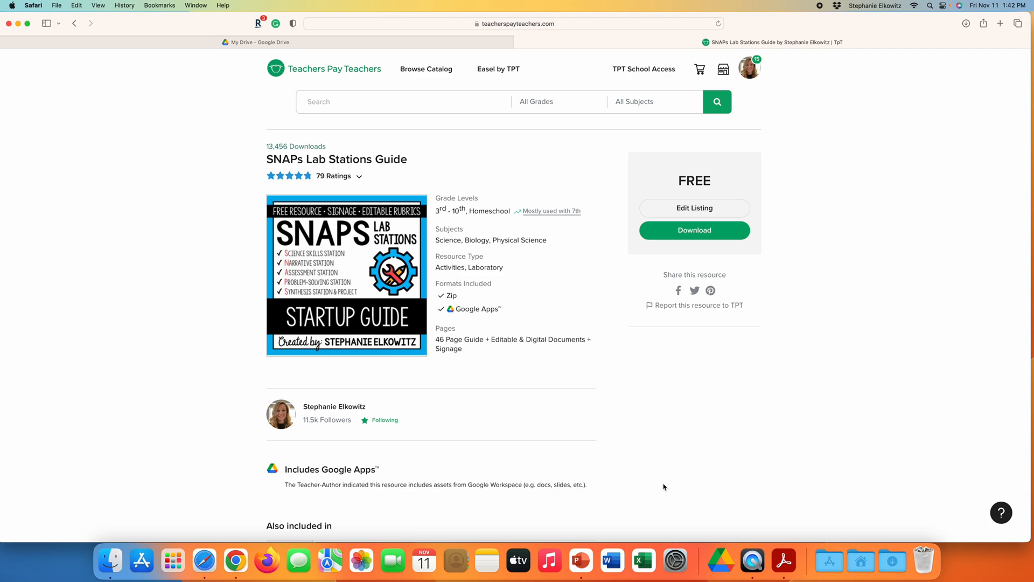
Open the Downloads folder in Finder and expand the Startup Guide Download folder.
left_click(889, 562)
left_click(918, 502)
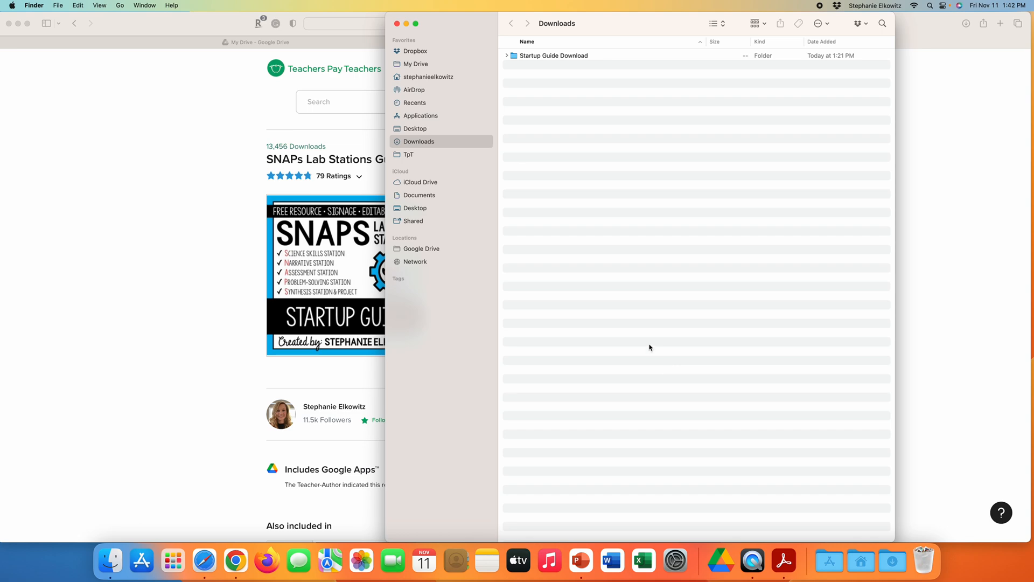
left_click(507, 56)
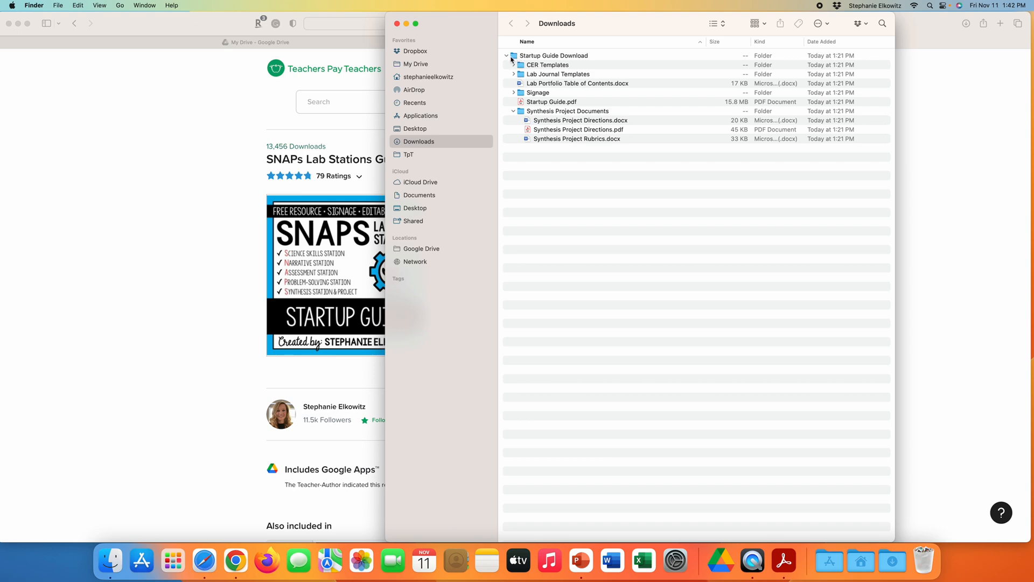
left_click(506, 56)
right_click(517, 56)
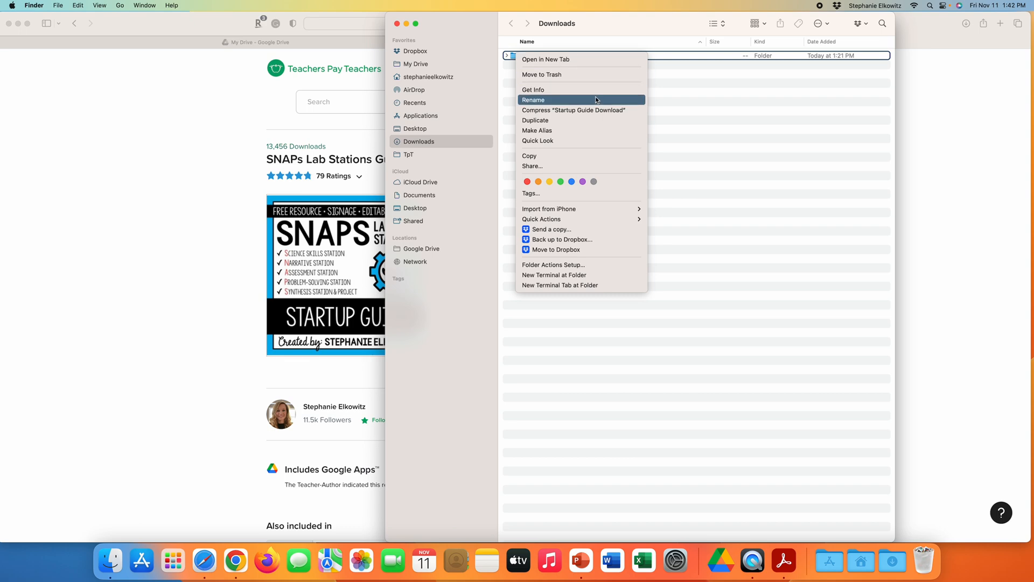
left_click(700, 99)
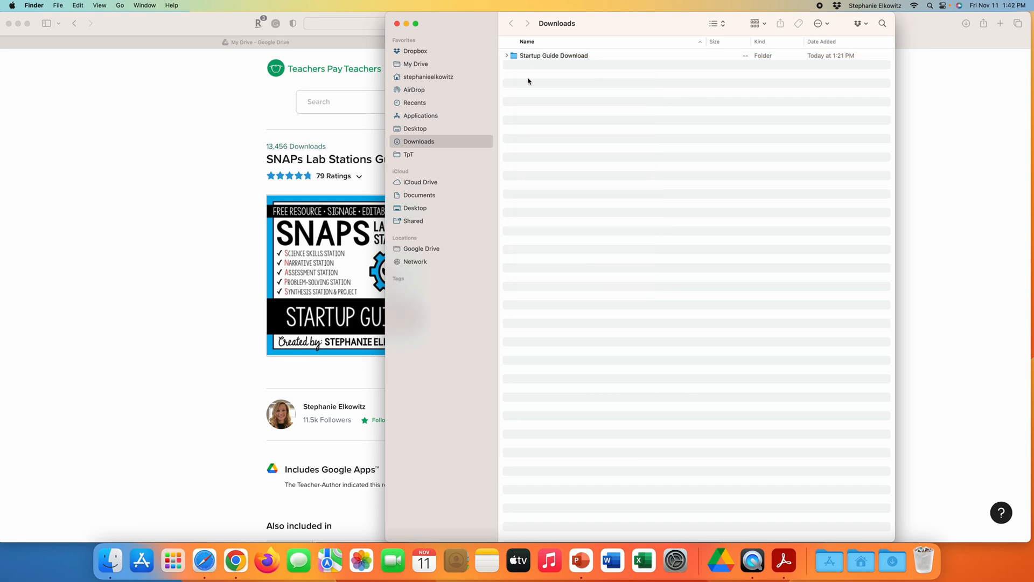
left_click(508, 56)
left_click(513, 111)
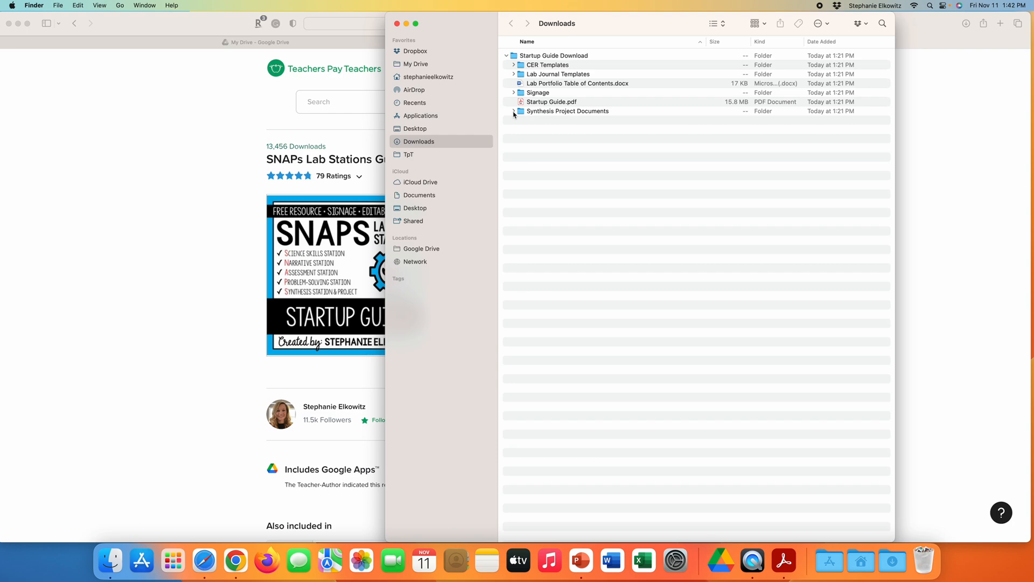
left_click(513, 111)
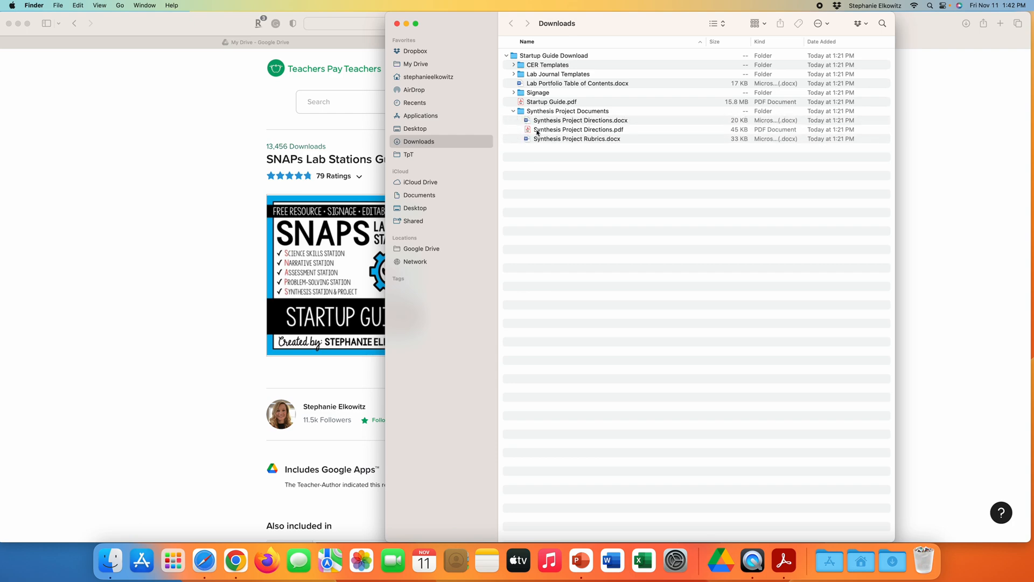
Open Synthesis Project Directions.pdf, review the whole table of project options and point values, and close the file.
double_click(537, 131)
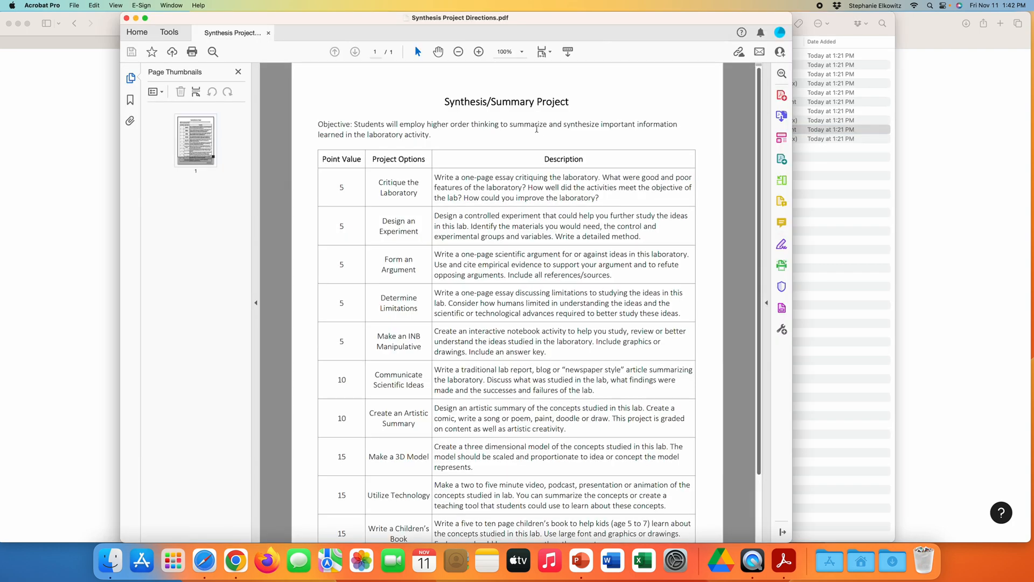
scroll(536, 129, "down", 3)
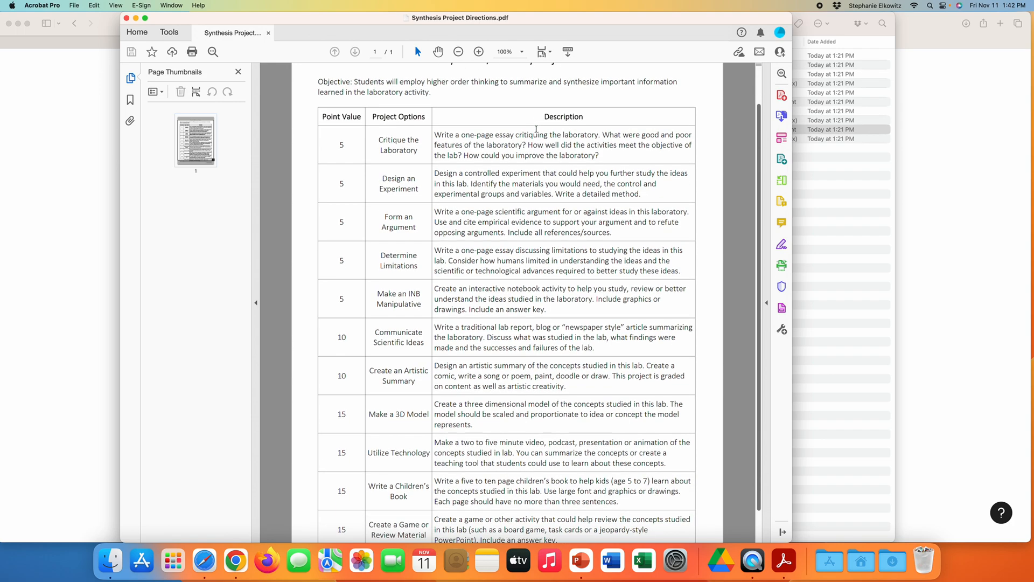
scroll(537, 129, "down", 1)
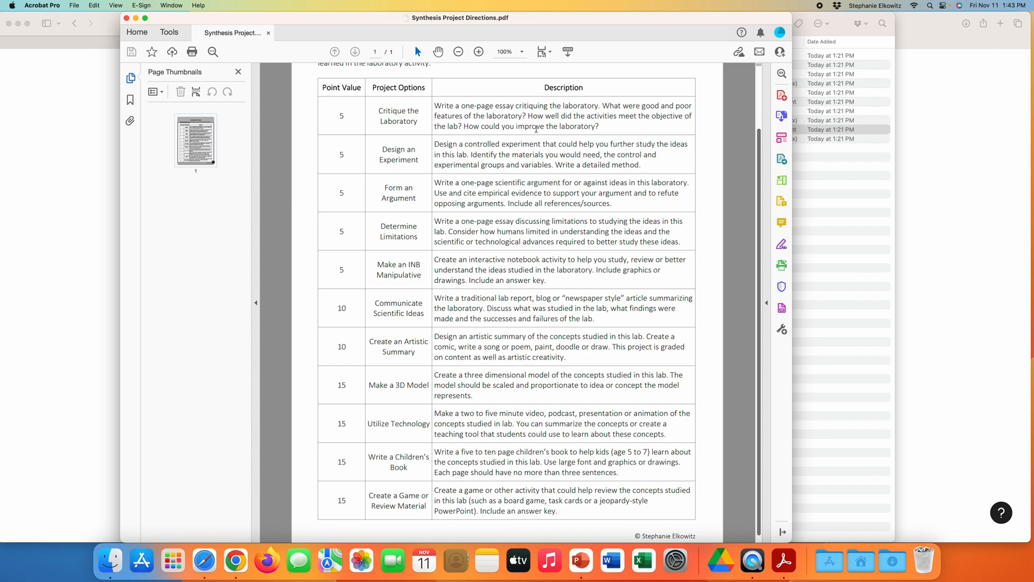
scroll(536, 129, "up", 3)
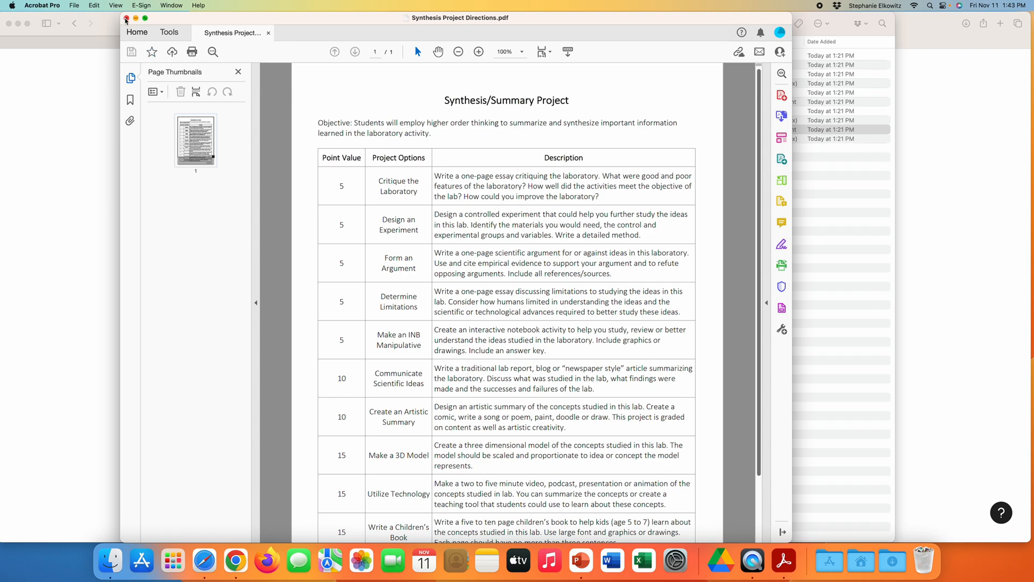
left_click(126, 19)
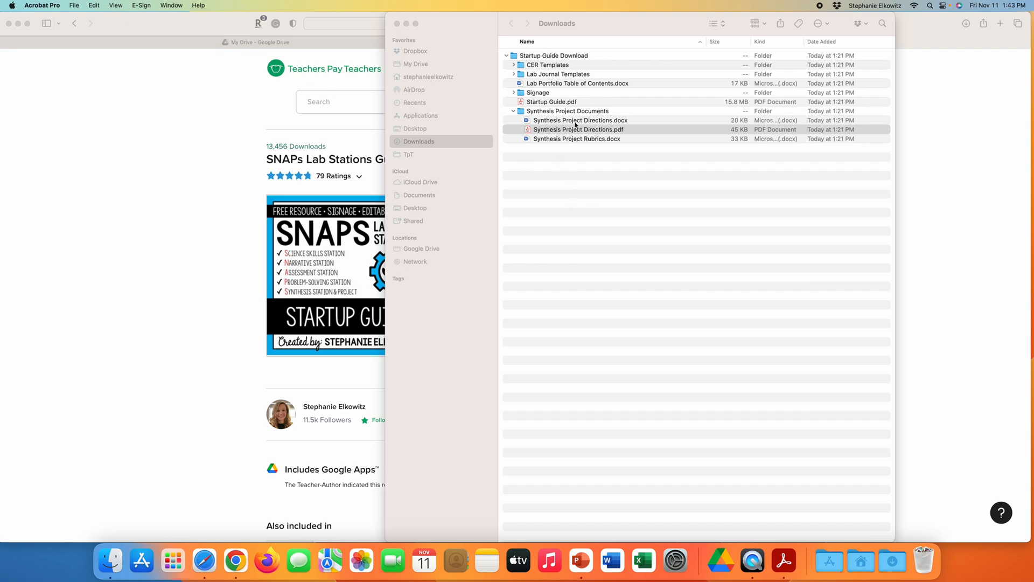
Open the editable Synthesis Project Directions.docx to view the project options table, and close it.
left_click(574, 121)
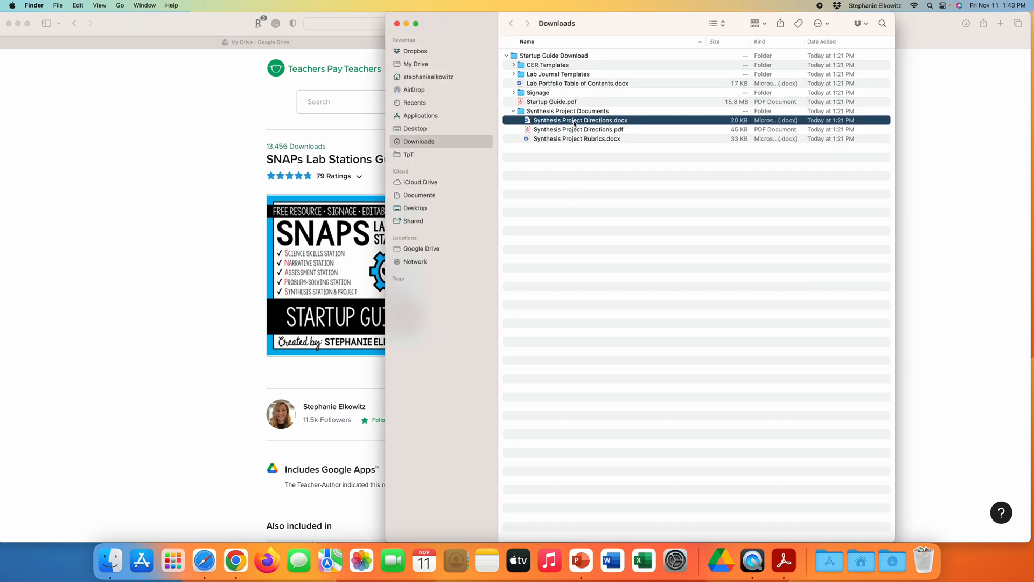
double_click(530, 124)
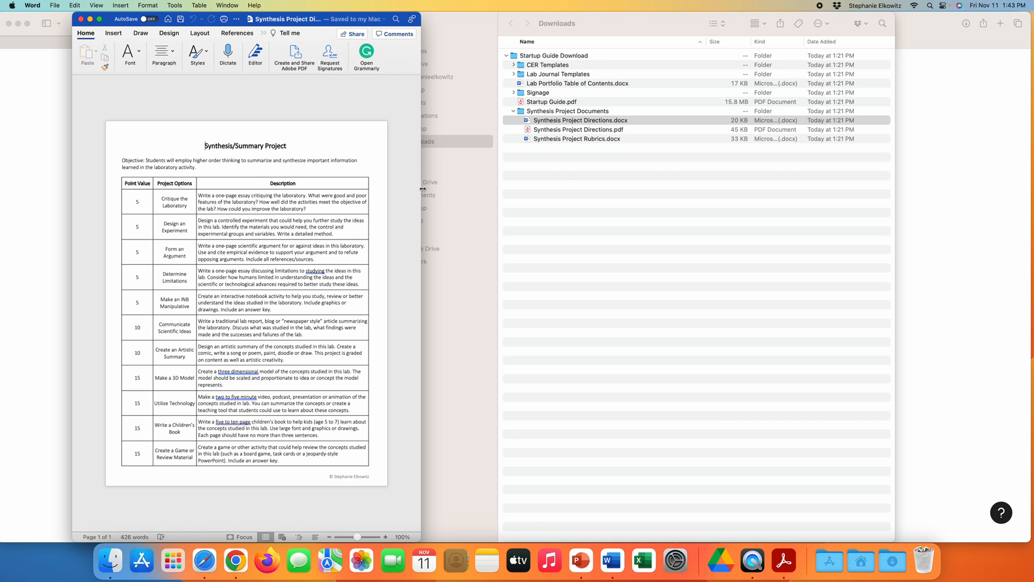
left_click(81, 19)
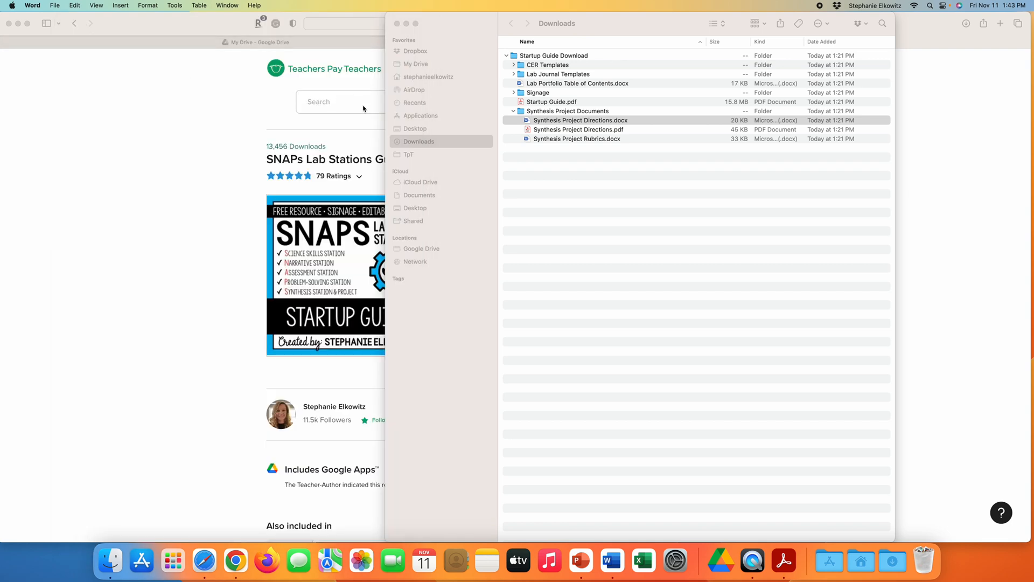
Open Synthesis Project Rubrics.docx, look through the teacher notes and the Laboratory Critique rubric, and close the document.
left_click(589, 139)
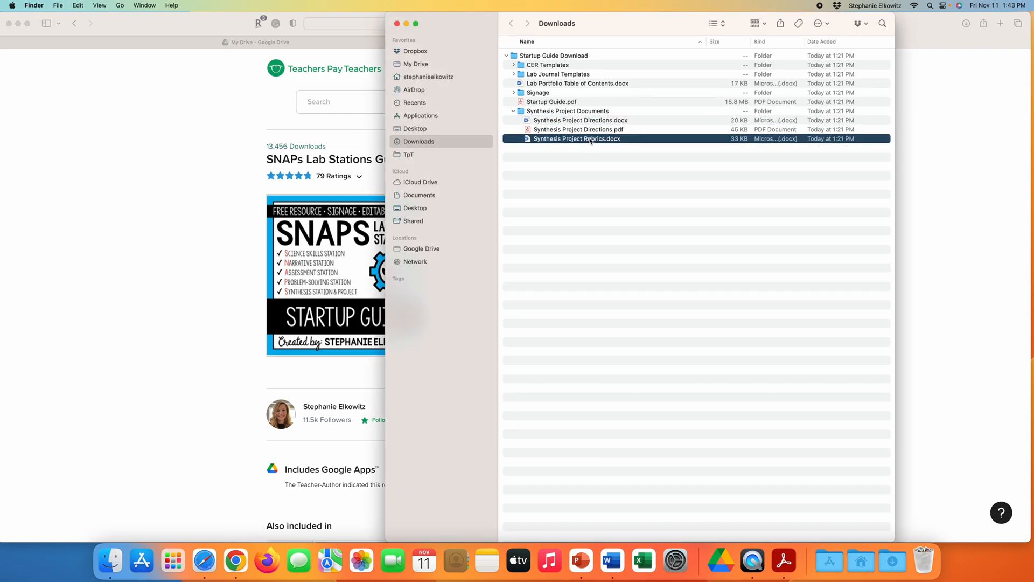
double_click(526, 139)
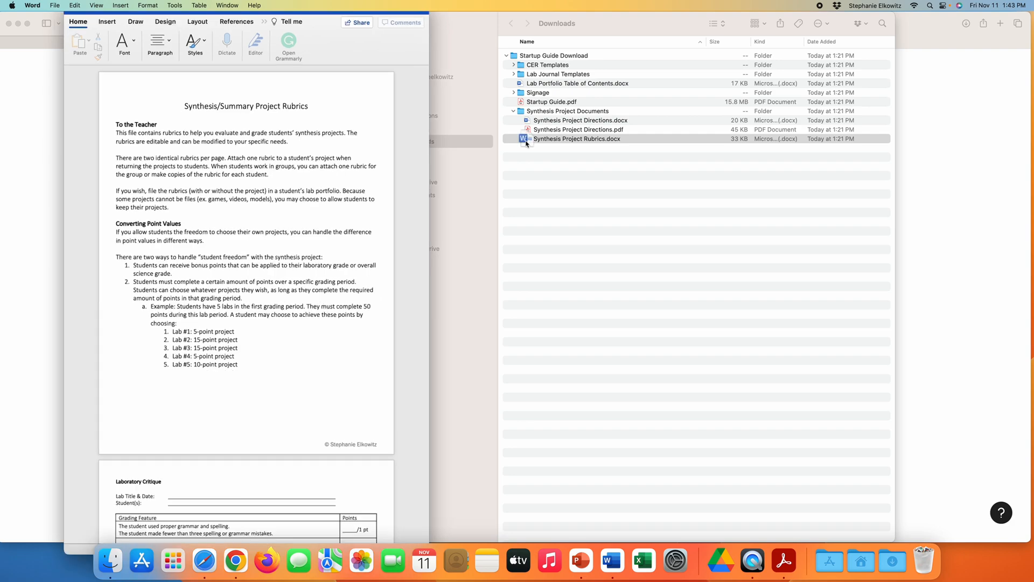
scroll(179, 250, "down", 10)
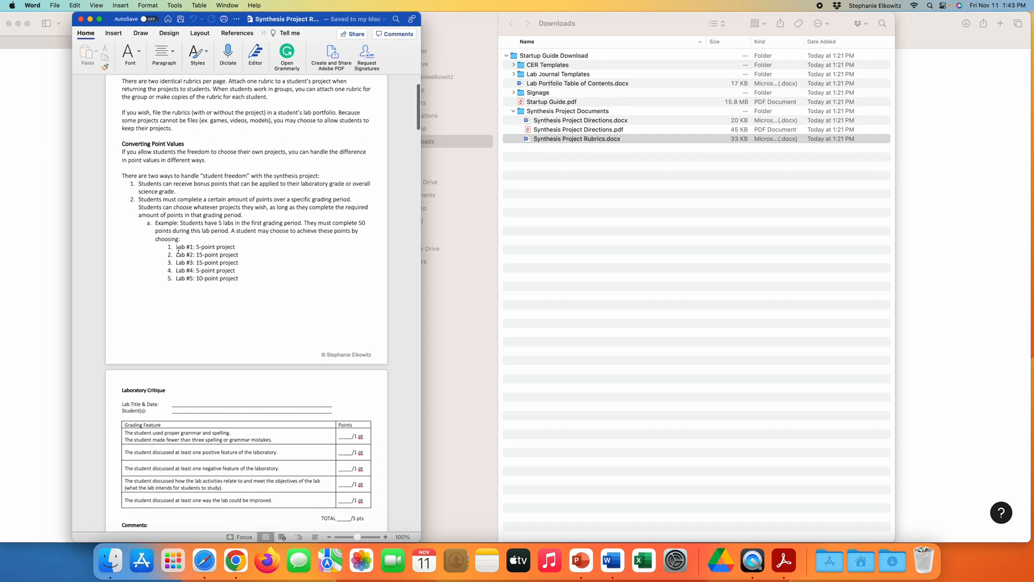
scroll(179, 249, "down", 2)
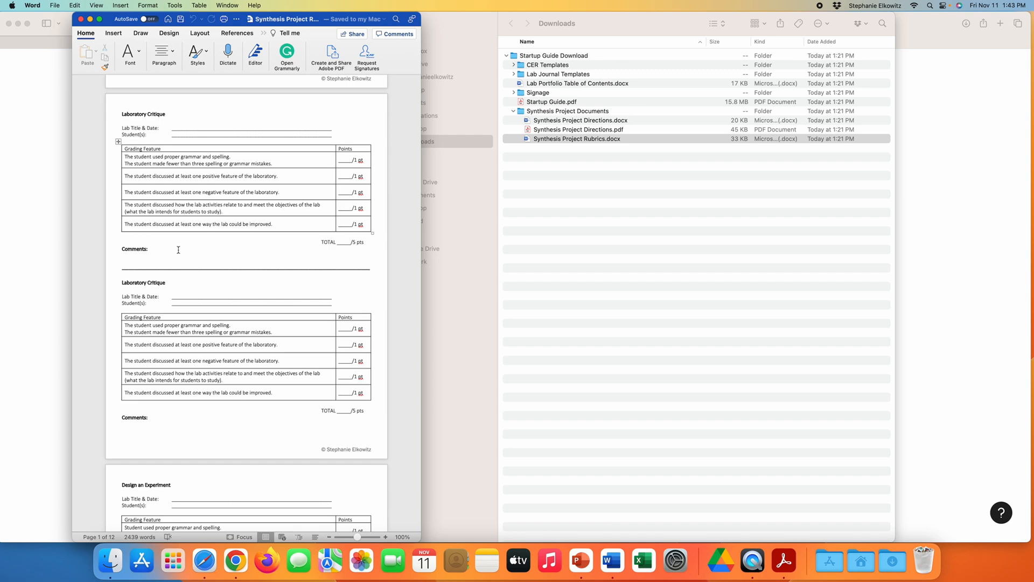
left_click(81, 19)
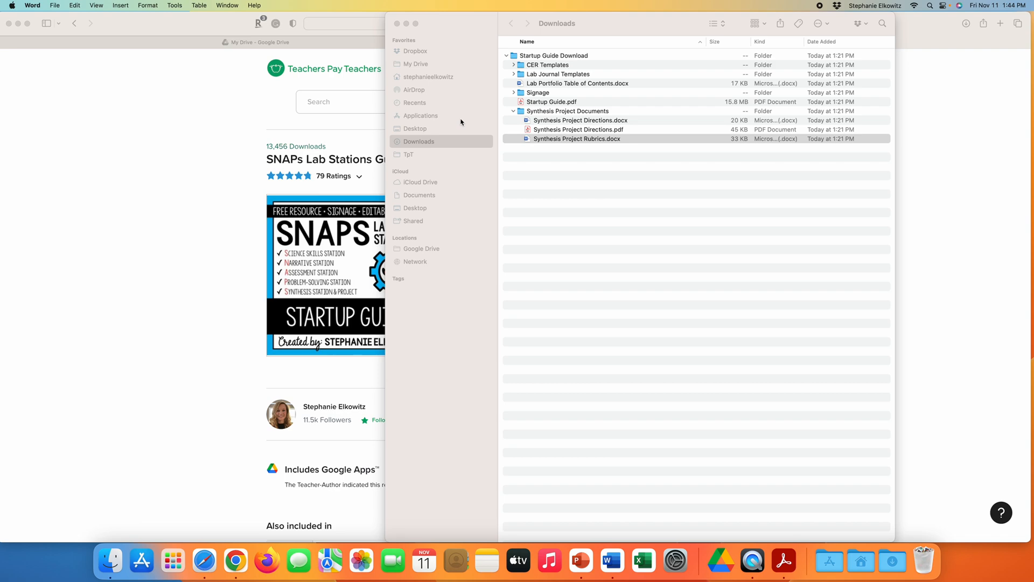
Open Startup Guide.pdf and go to the page 15 table of Google Classroom digital rubric links.
double_click(526, 104)
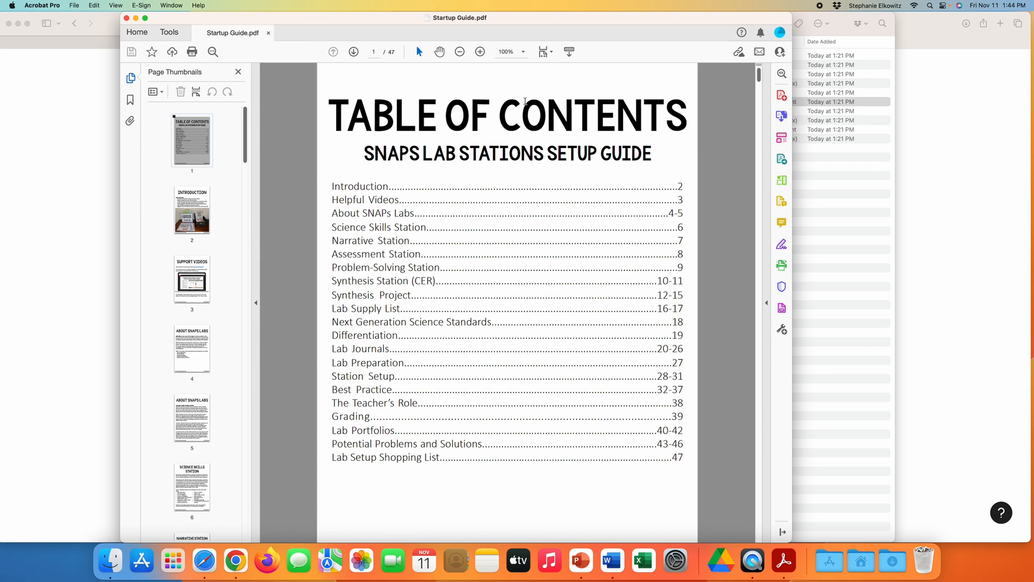
scroll(453, 217, "down", 1)
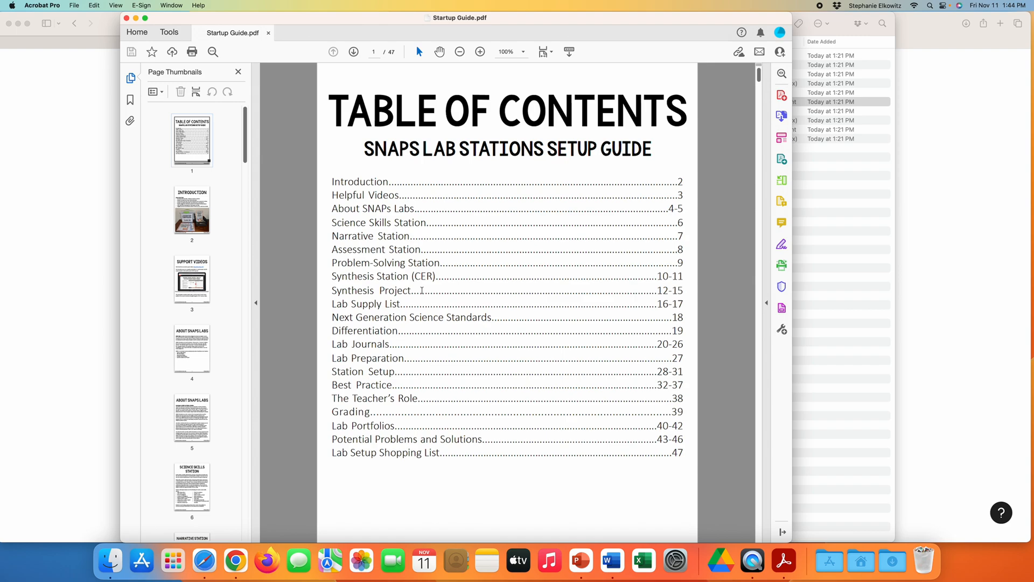
scroll(410, 290, "down", 5)
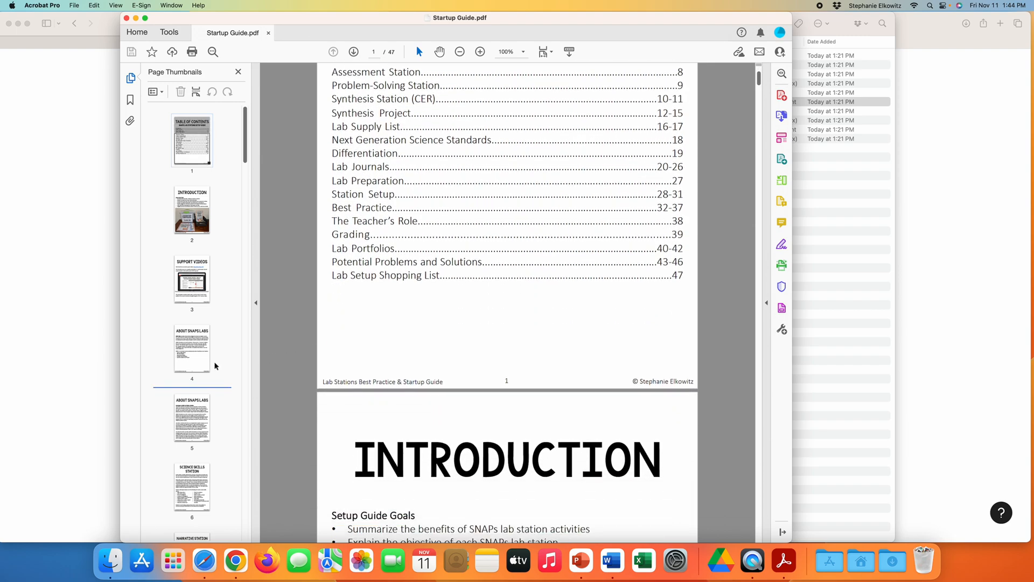
scroll(198, 363, "down", 10)
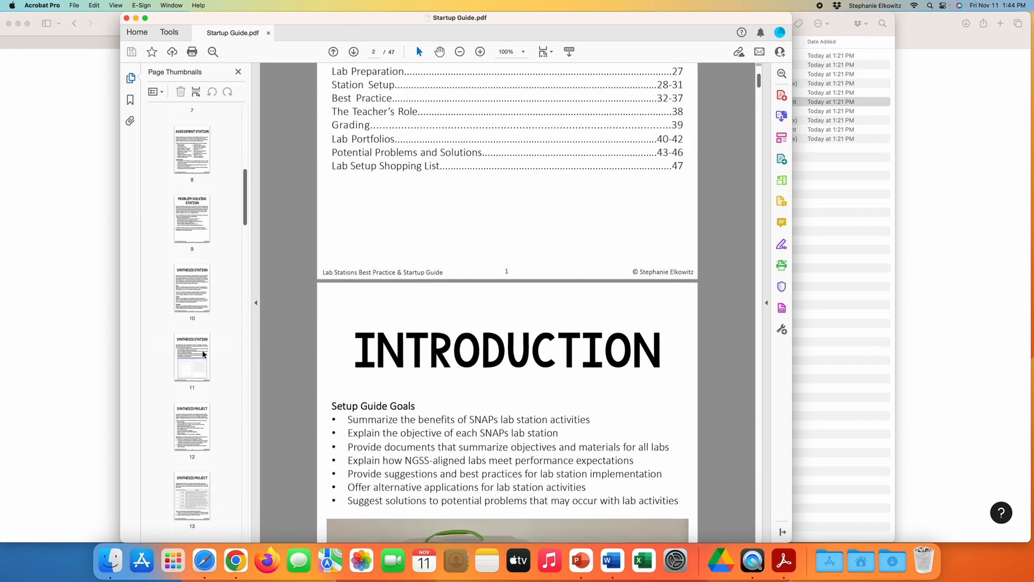
left_click(175, 390)
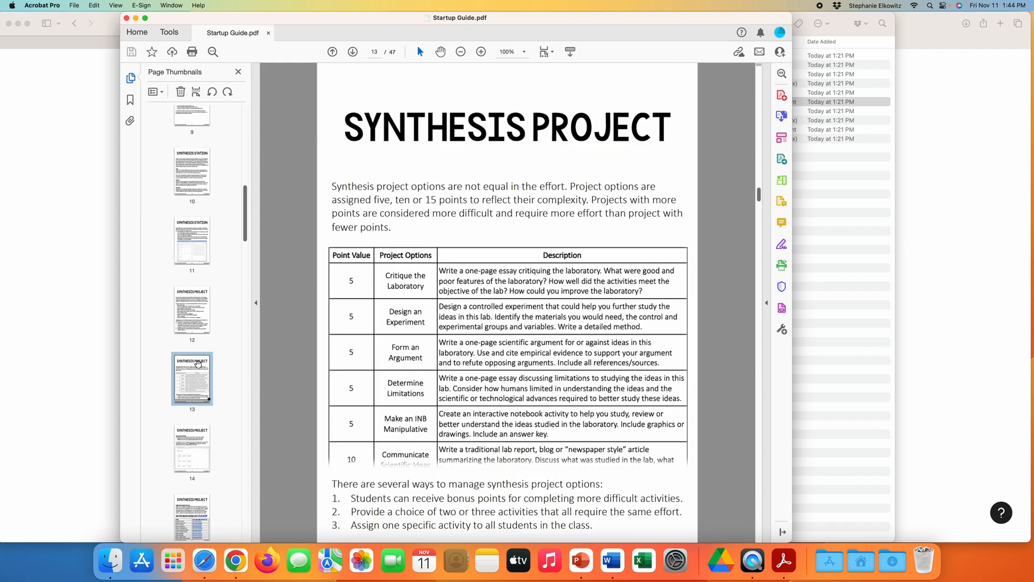
scroll(174, 391, "down", 3)
left_click(188, 407)
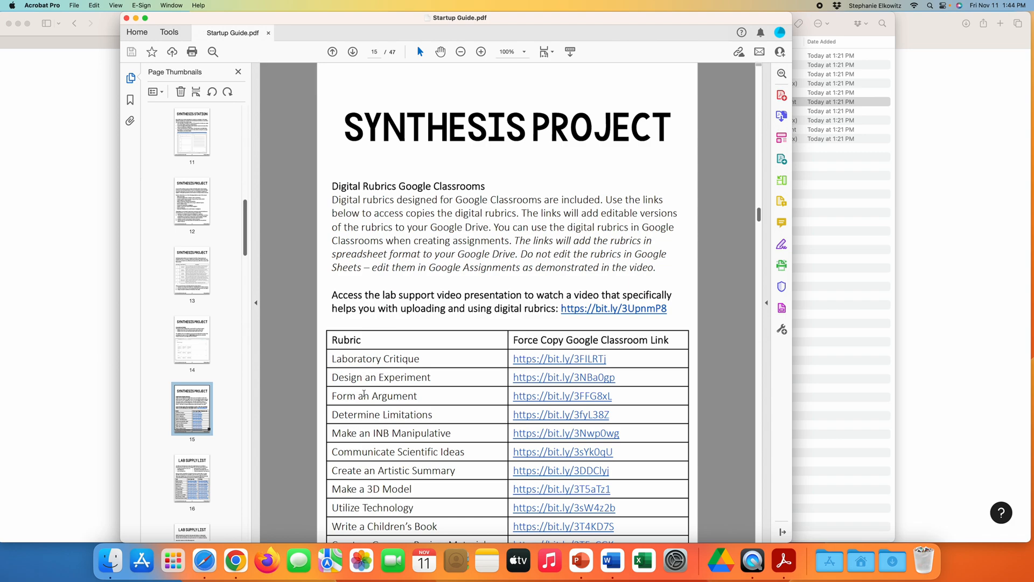
scroll(384, 376, "down", 3)
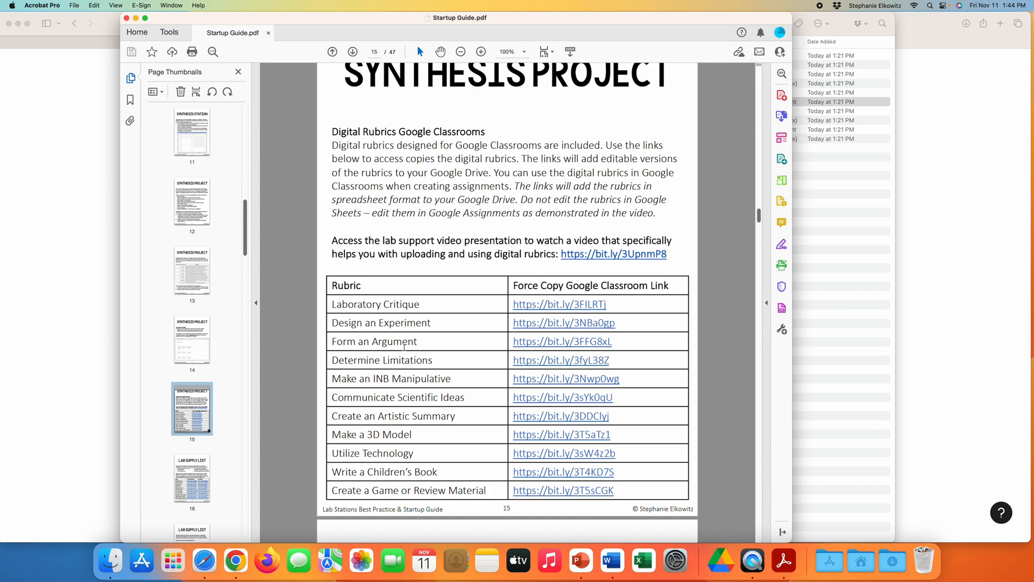
Make a Google Sheets copy of the Laboratory Critique rubric from its link, and move the browser window down to uncover the guide.
left_click(541, 305)
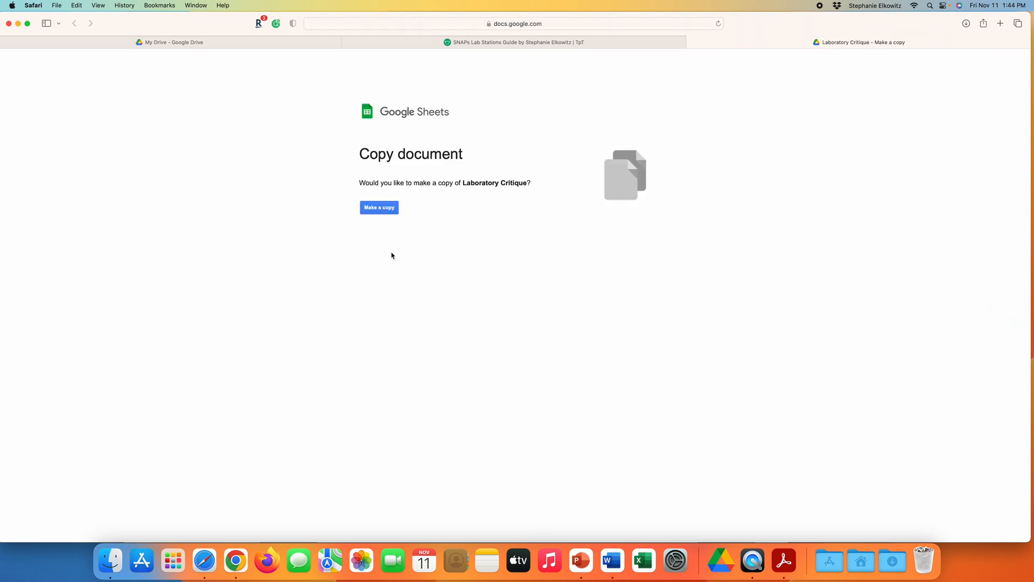
left_click(385, 210)
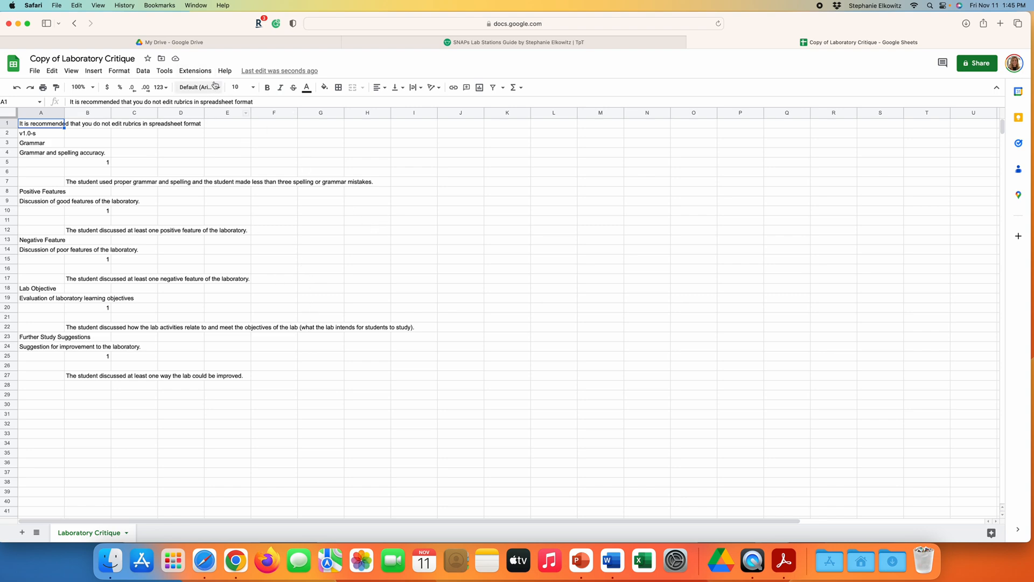
left_click_drag(199, 28, 201, 49)
Return to the Startup Guide and make a Google Sheets copy of the Design an Experiment rubric from its link.
left_click(231, 24)
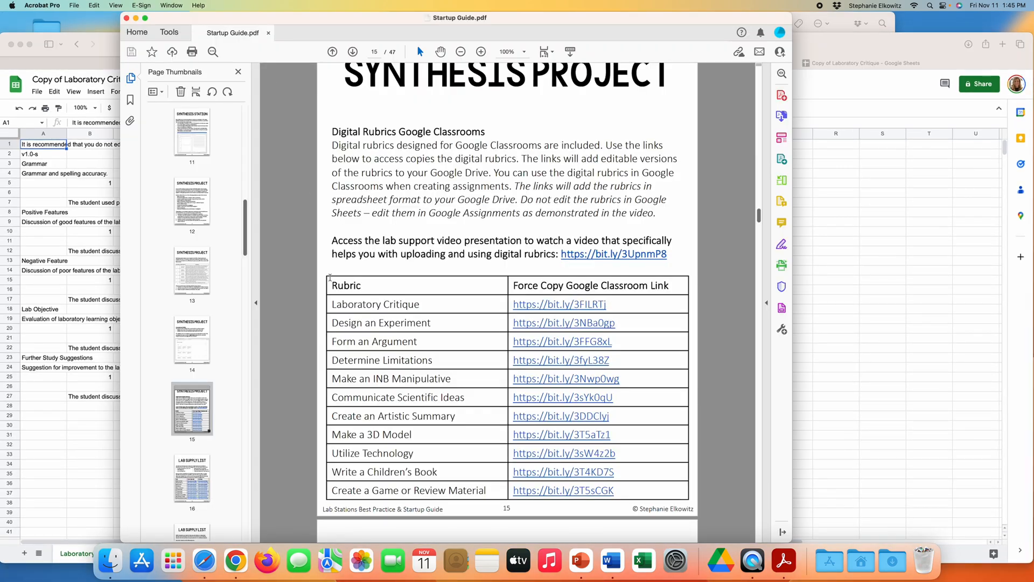
left_click(535, 326)
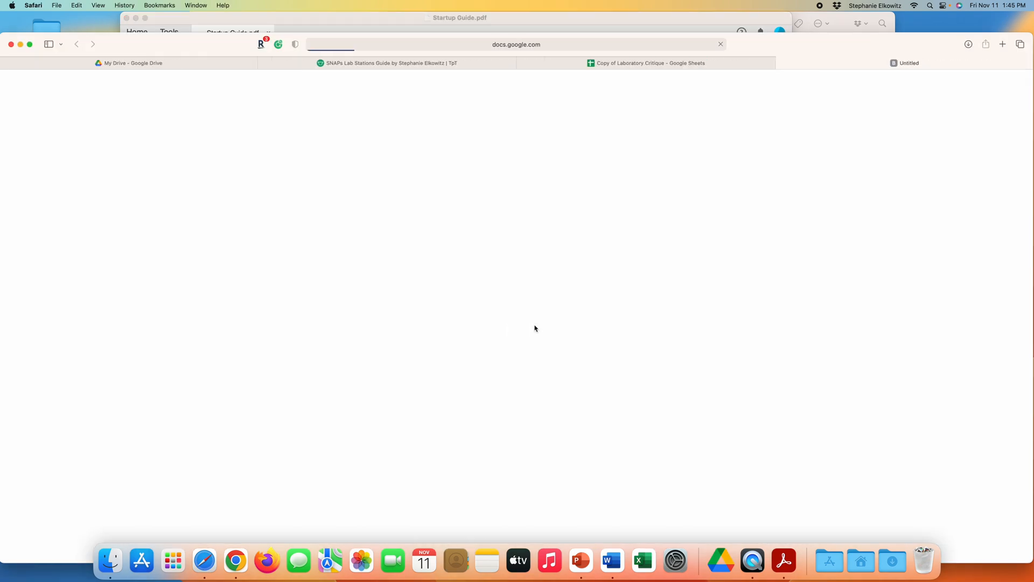
left_click(378, 230)
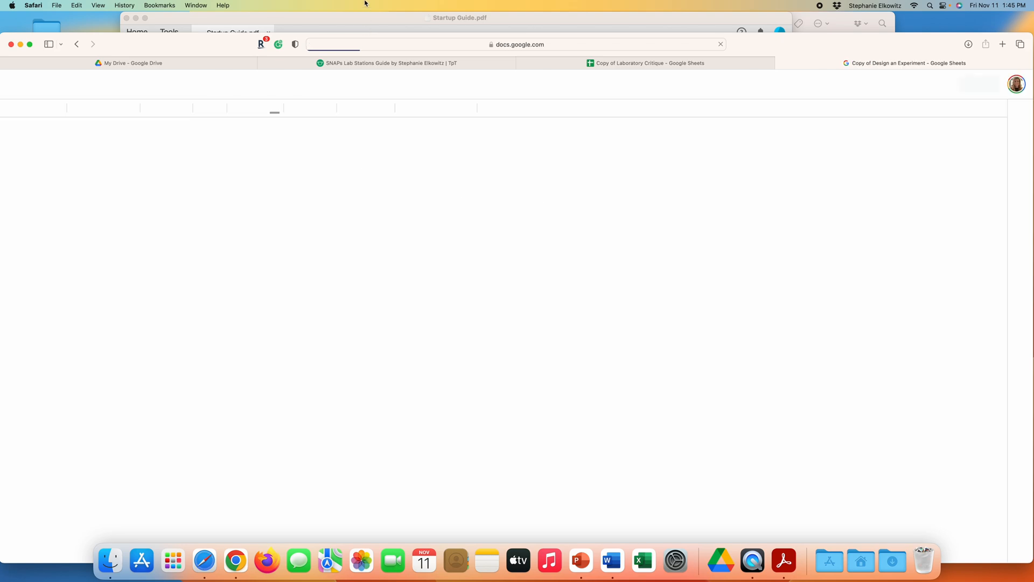
Open the Form an Argument rubric's copy page from the guide, and make a copy of the Determine Limitations rubric.
left_click(373, 20)
left_click(530, 340)
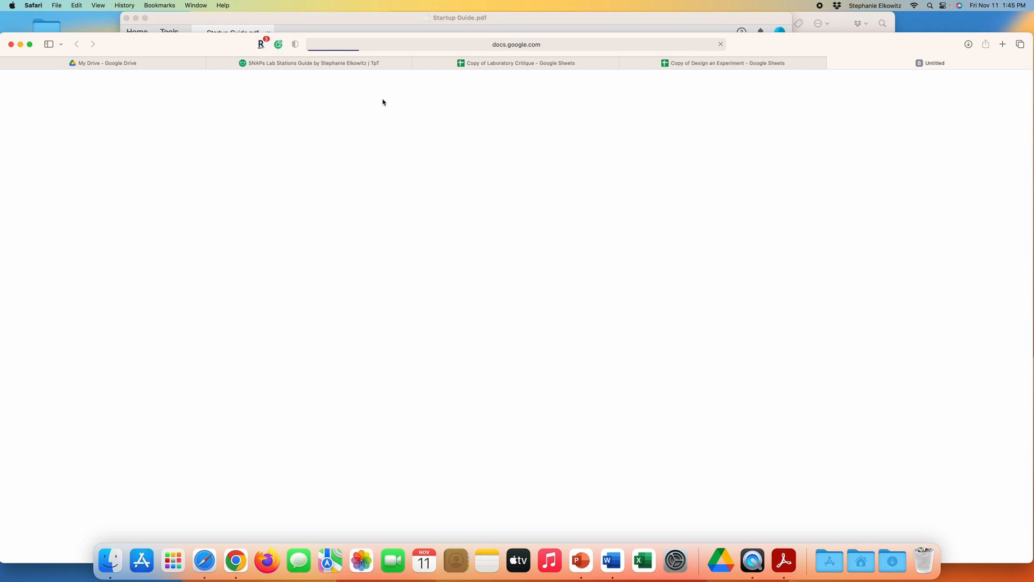
left_click(369, 18)
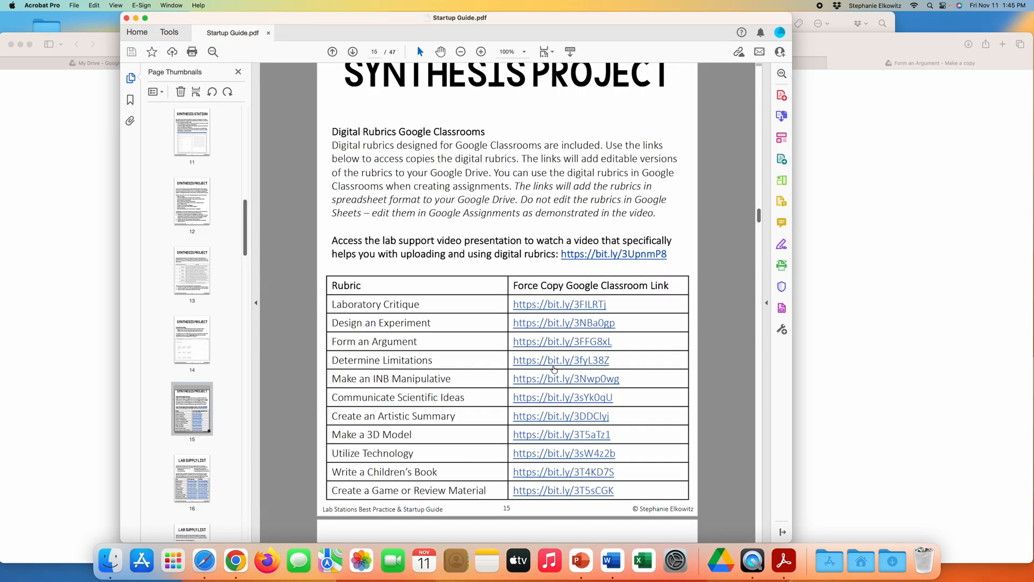
left_click(554, 366)
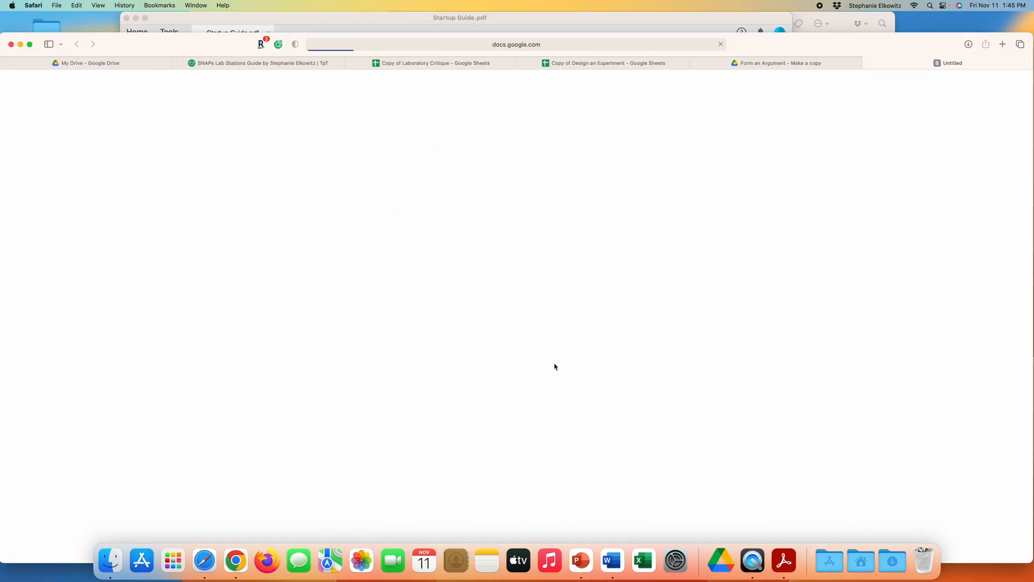
left_click(382, 230)
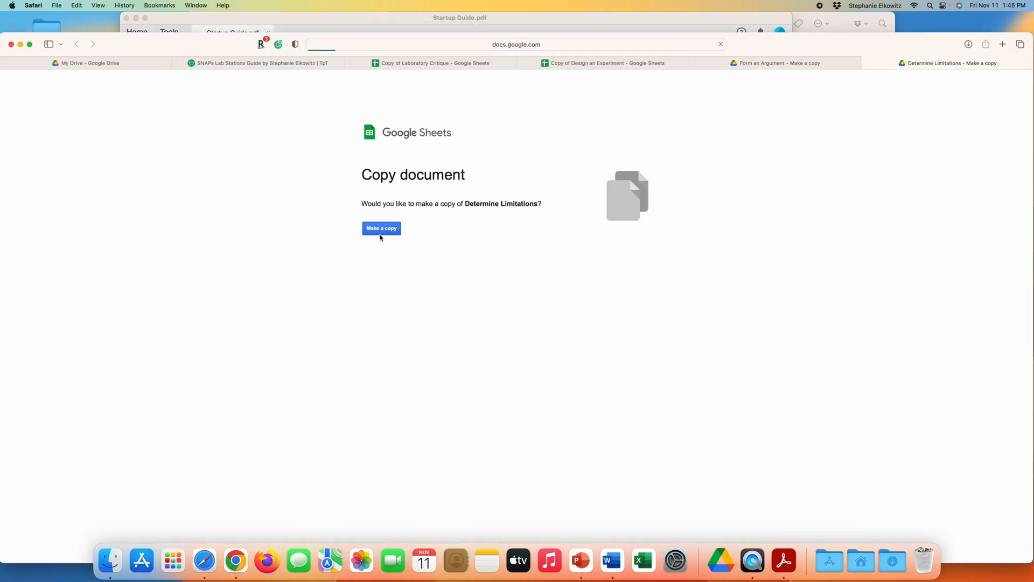
Make a Google Sheets copy of the Form an Argument rubric, and check the rubric link table in the Startup Guide.
left_click(752, 65)
left_click(384, 228)
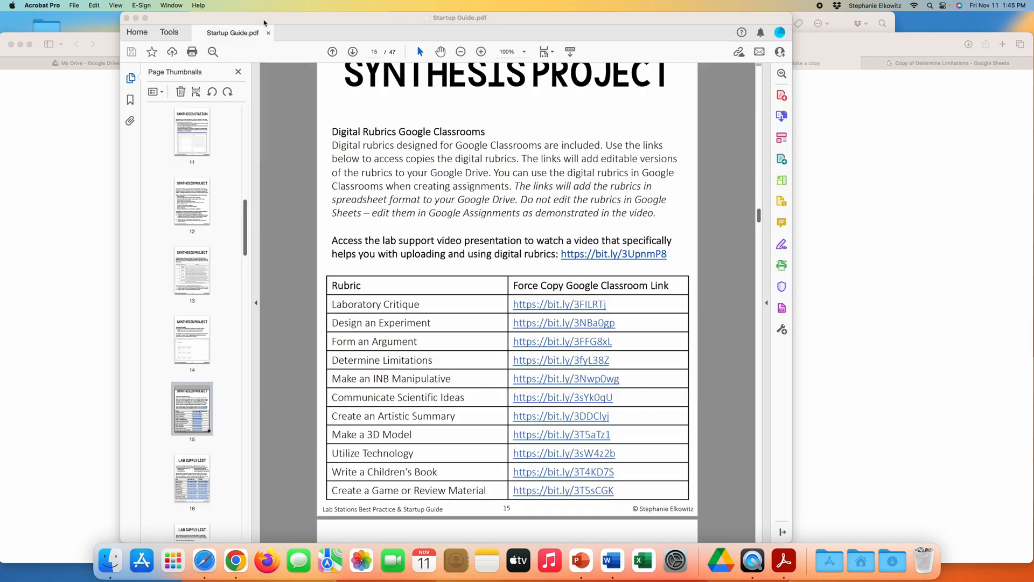
key("super+Tab")
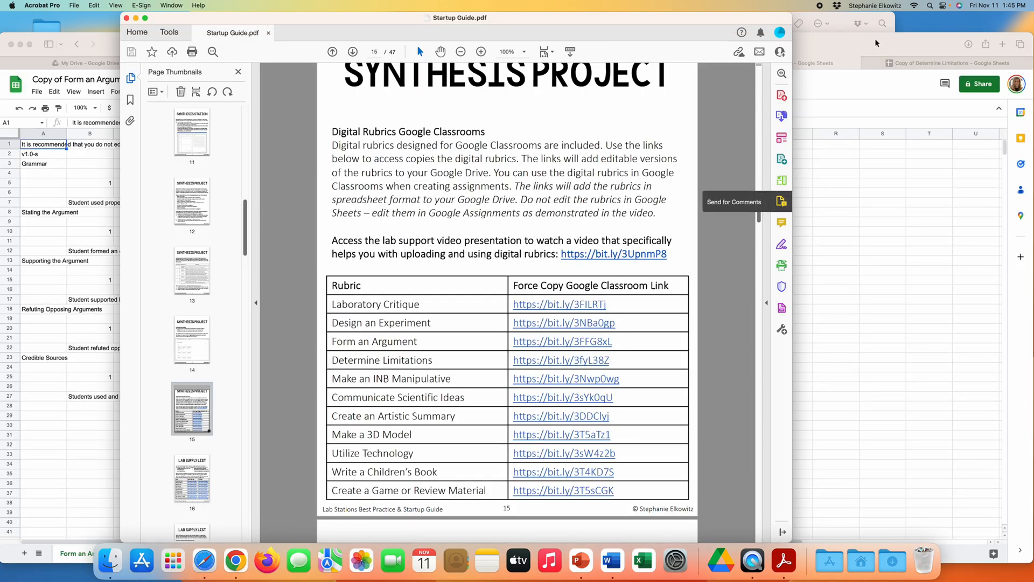
left_click(854, 62)
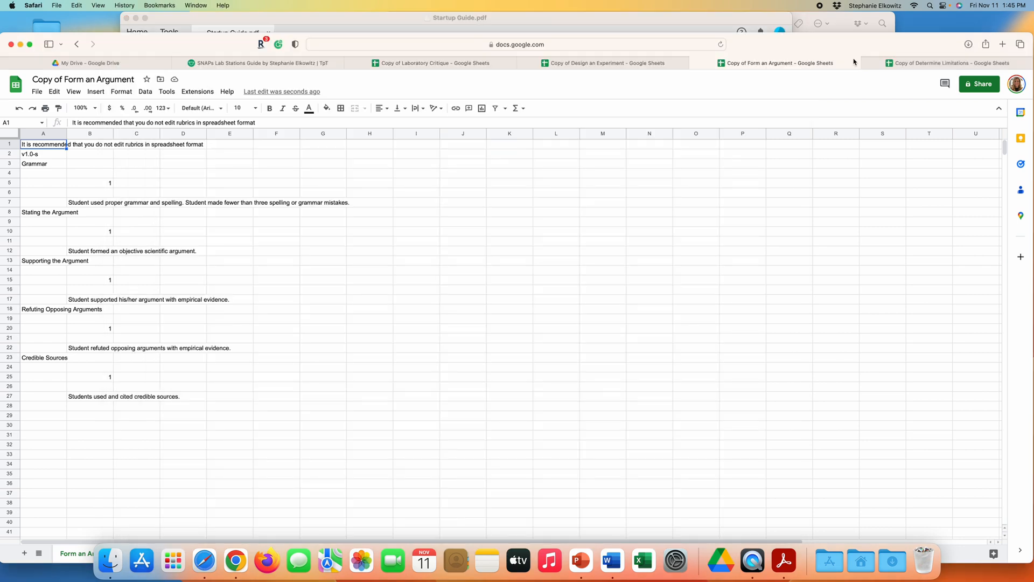
left_click(580, 20)
scroll(573, 312, "down", 1)
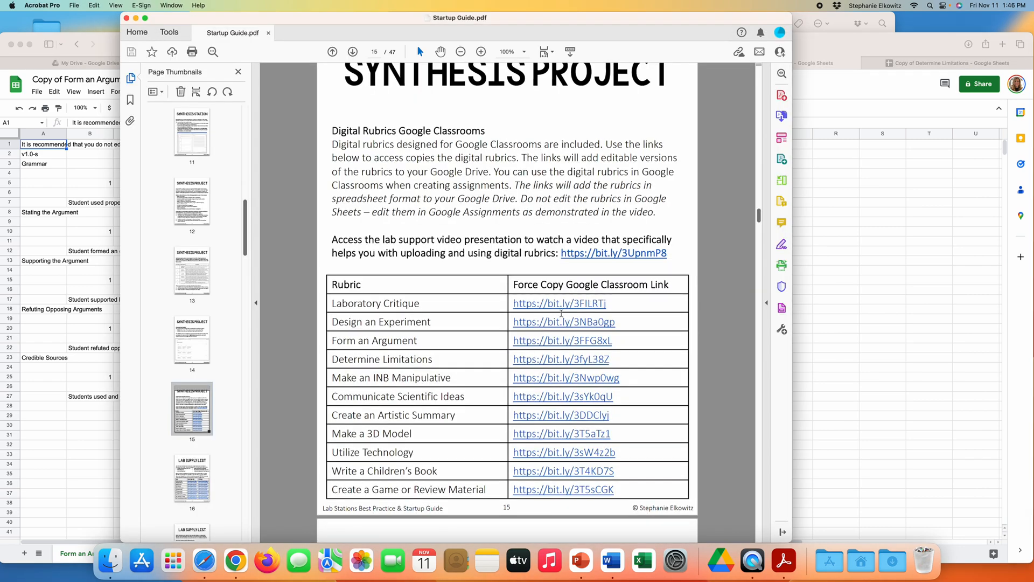
left_click(875, 45)
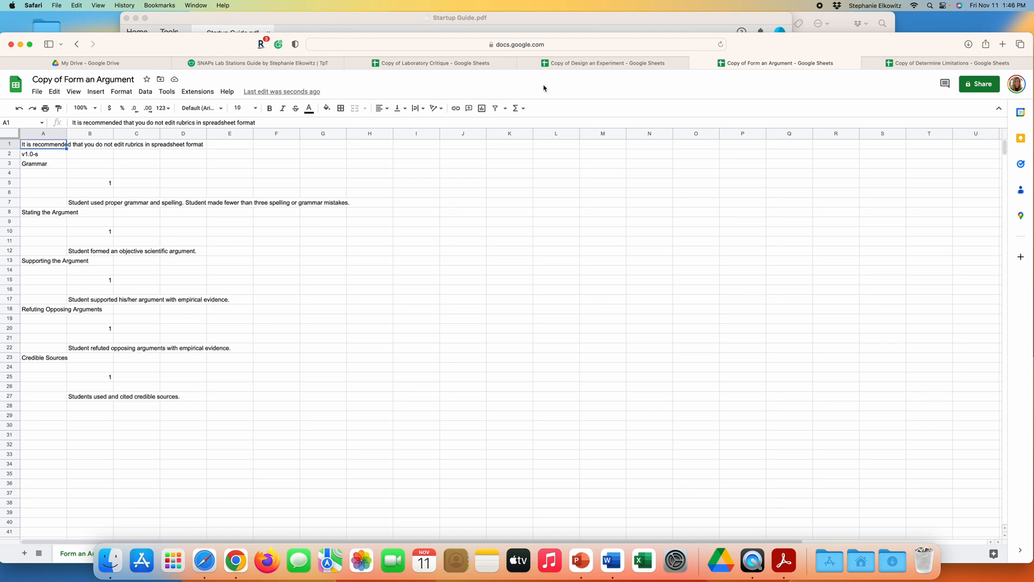
Remove "Copy of" from the file names of the Determine Limitations and Form an Argument rubric copies.
left_click(935, 61)
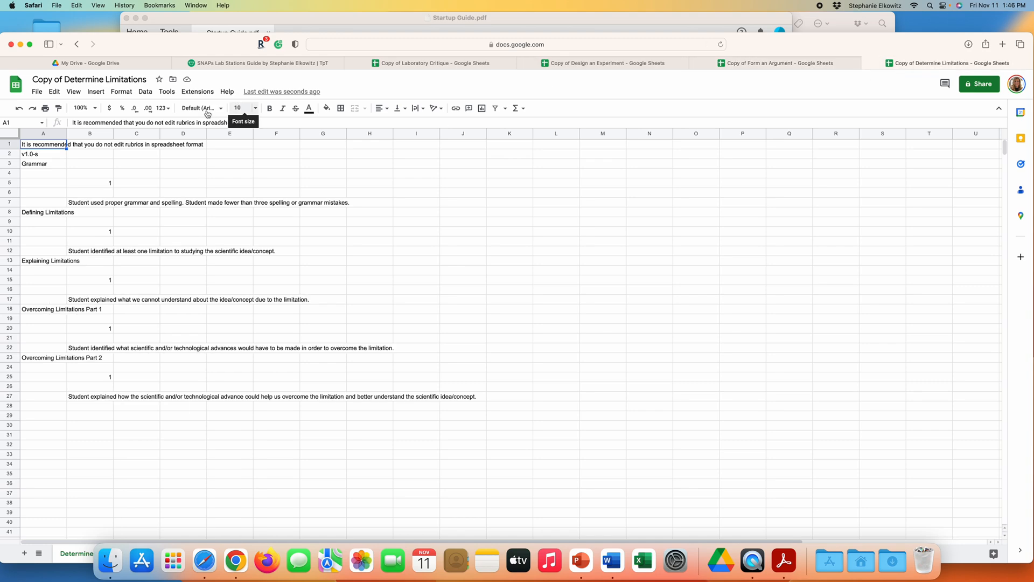
left_click_drag(64, 79, 17, 81)
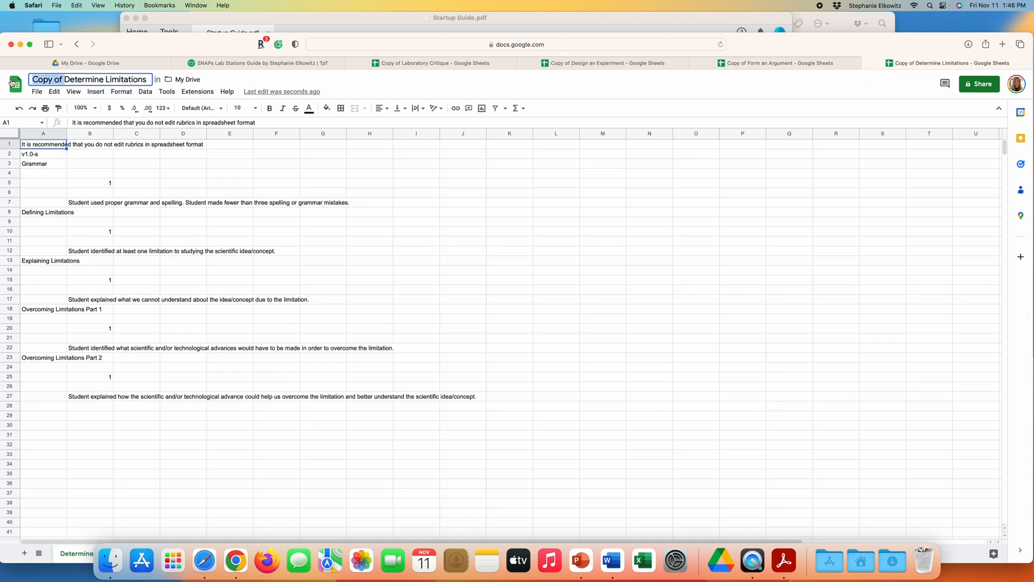
key("BackSpace")
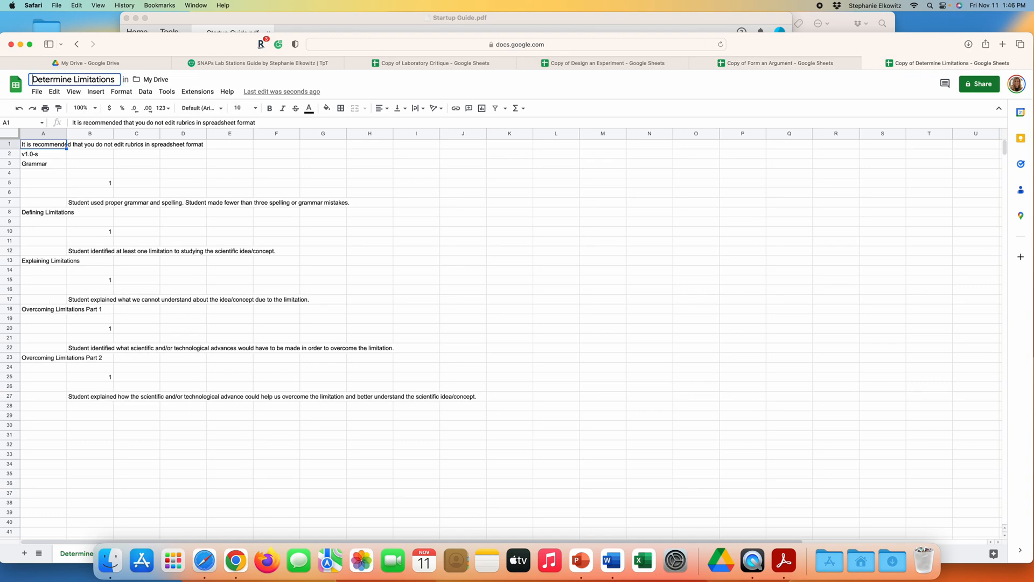
left_click(755, 63)
left_click_drag(65, 79, 2, 80)
key("BackSpace")
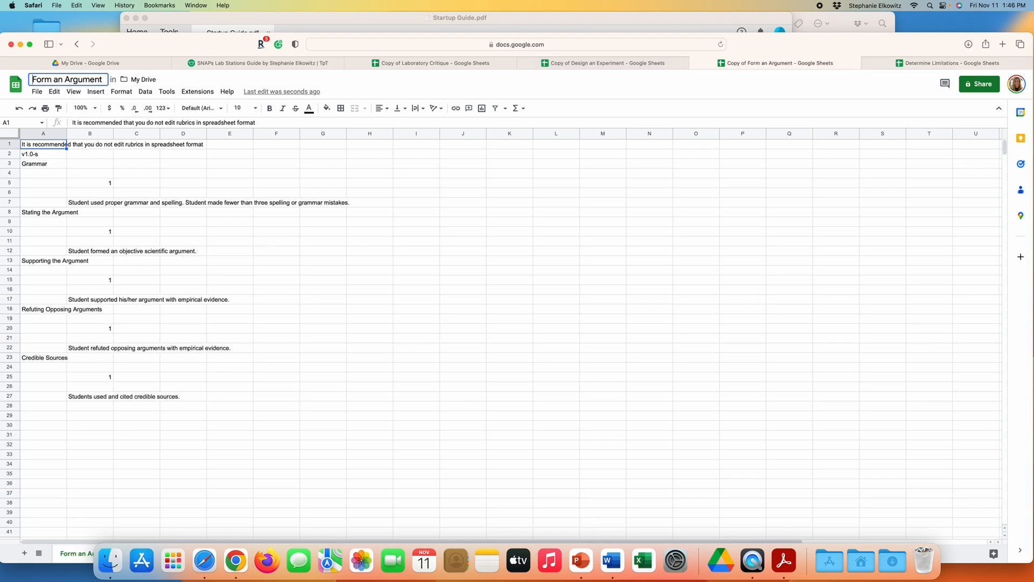
Rename the other two rubric copies as Design an Experiment and Laboratory Critique.
left_click(549, 64)
left_click_drag(64, 79, 8, 82)
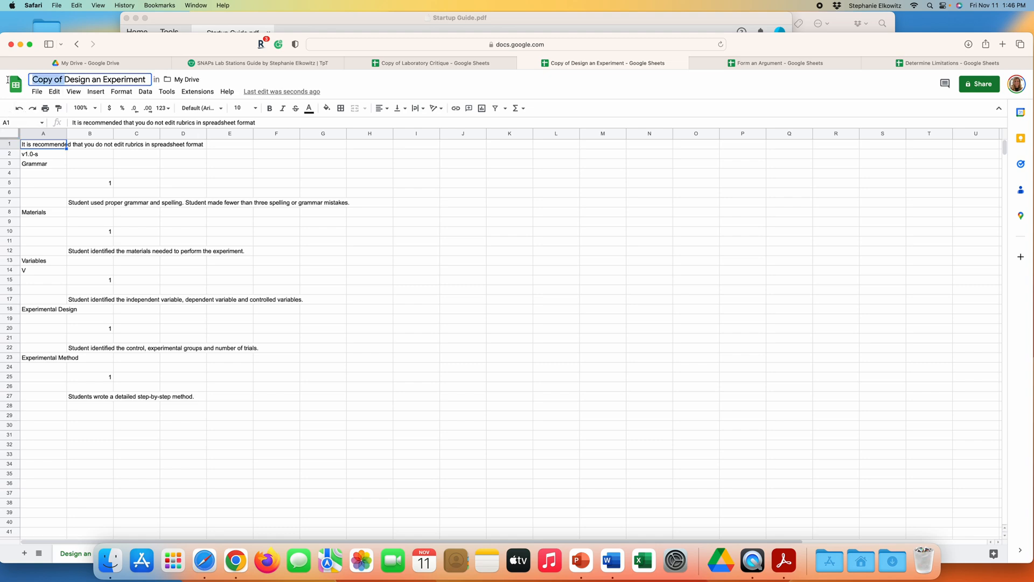
key("BackSpace")
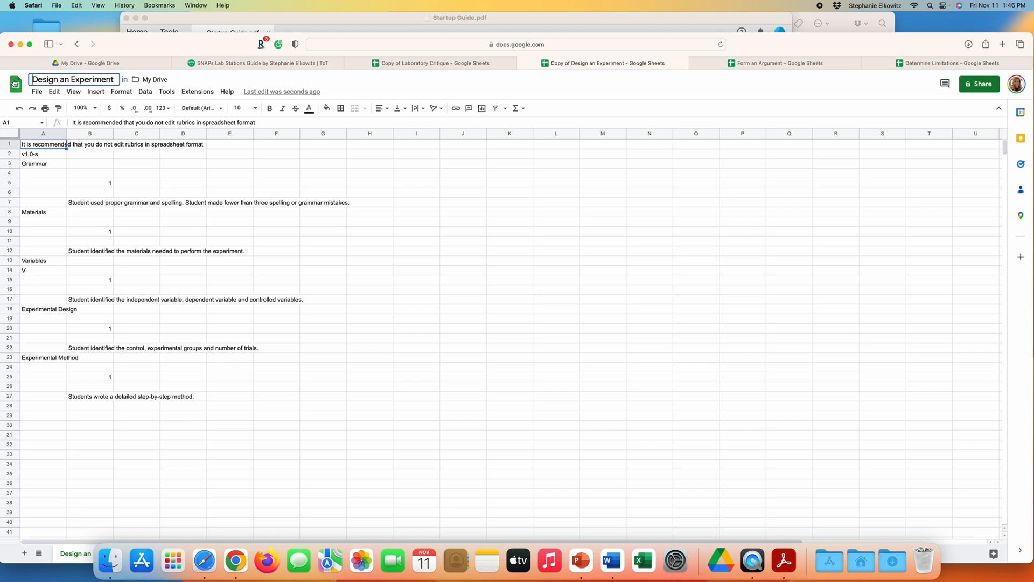
left_click(431, 63)
left_click_drag(65, 79, 4, 84)
key("BackSpace")
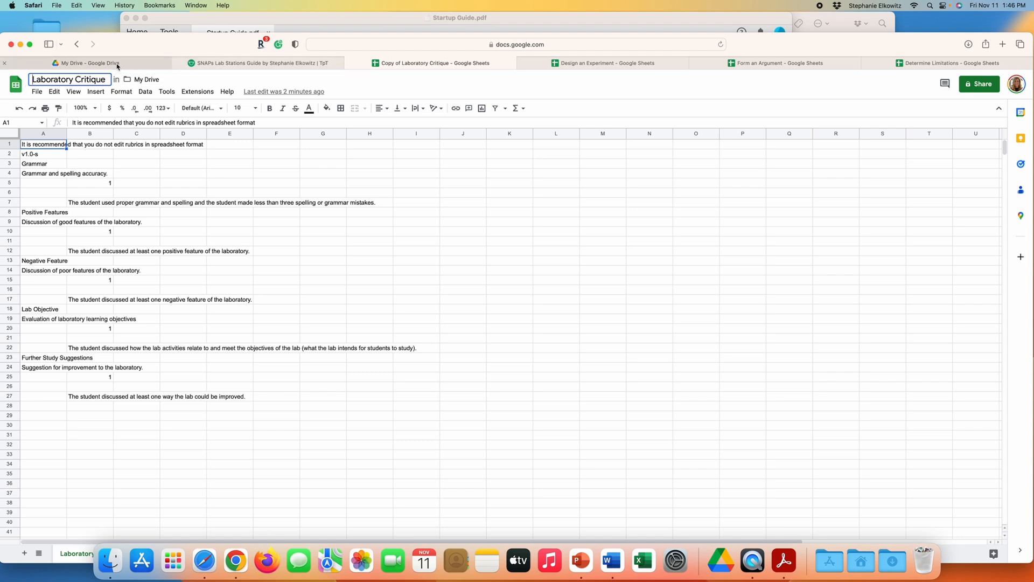
left_click(182, 80)
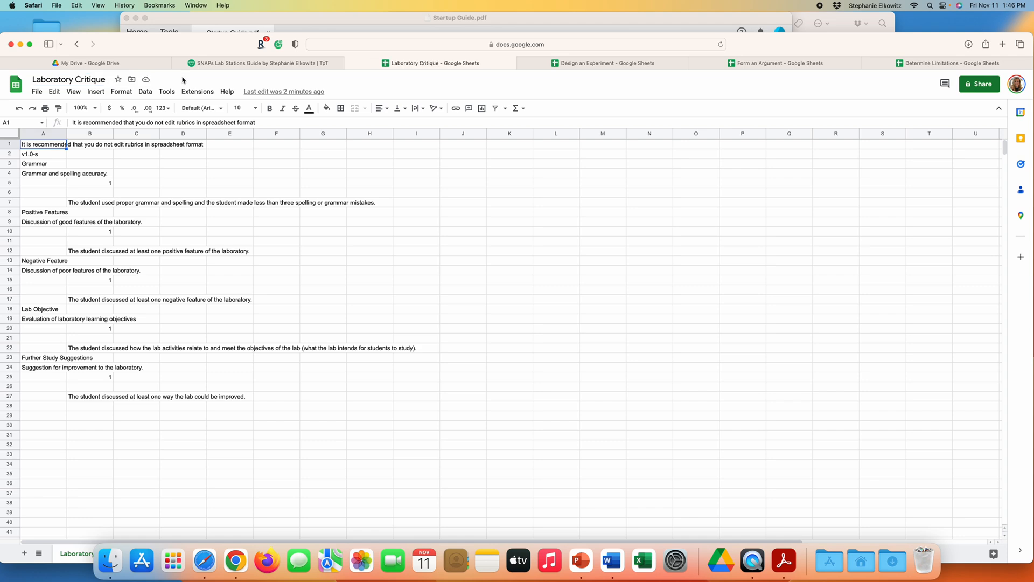
Reload My Drive and create a new folder there named Synthesis Project Rubrics.
left_click(135, 64)
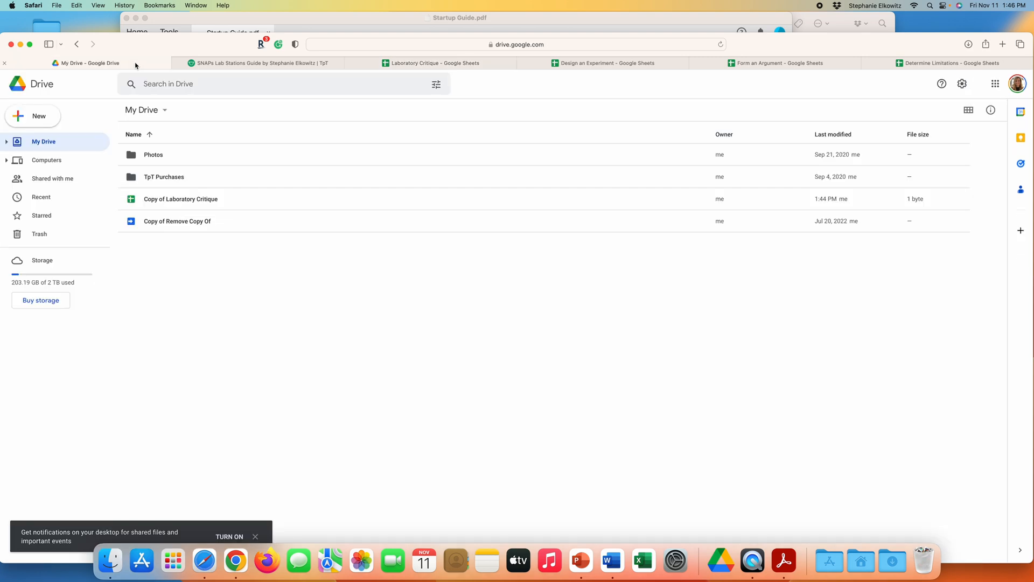
left_click(349, 46)
key("Return")
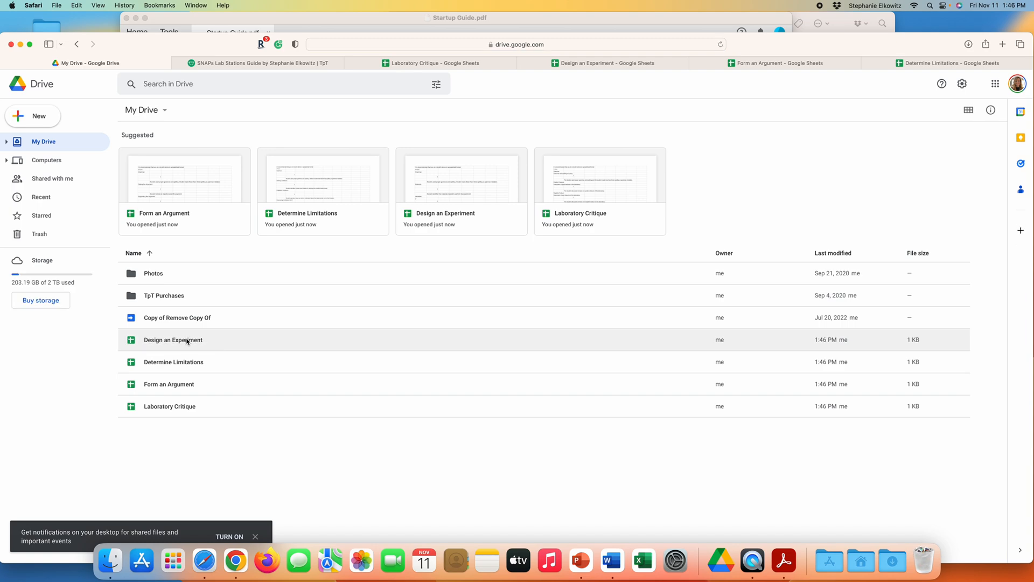
right_click(209, 444)
left_click(244, 313)
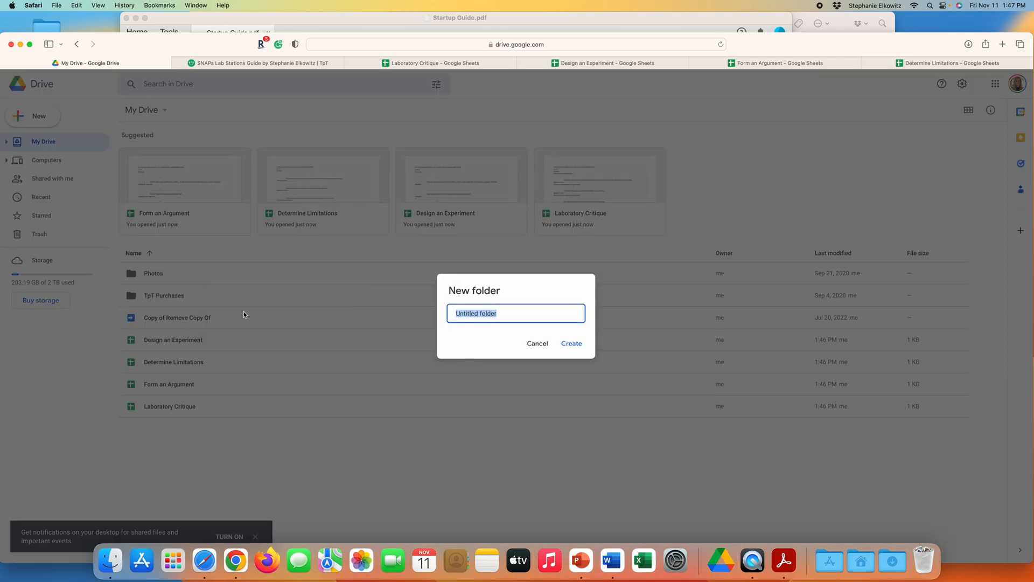
type("Synthesis Project Rubrics")
key("Return")
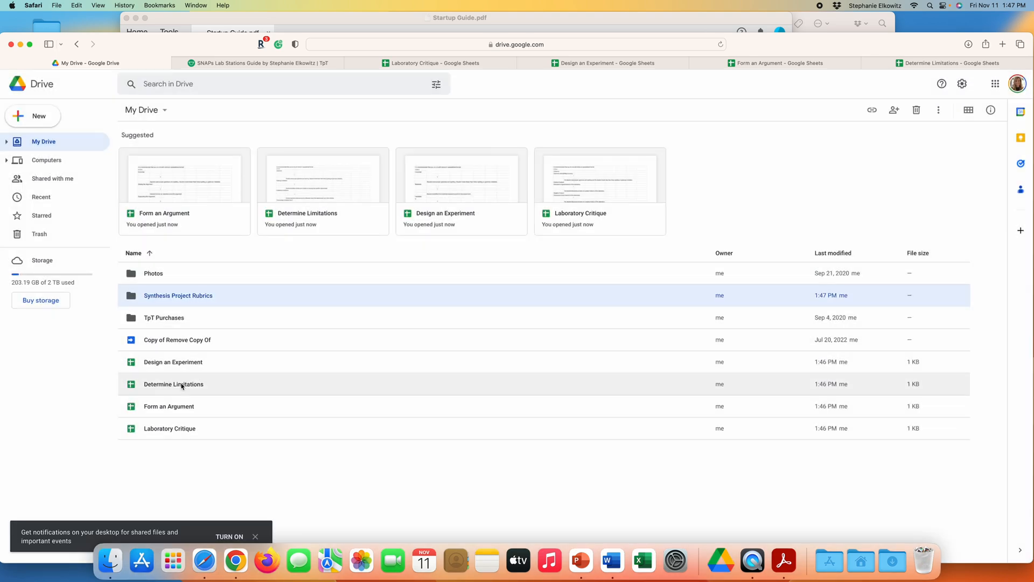
Move the four rubric spreadsheets into the Synthesis Project Rubrics folder and add the folder to Starred.
left_click(177, 362)
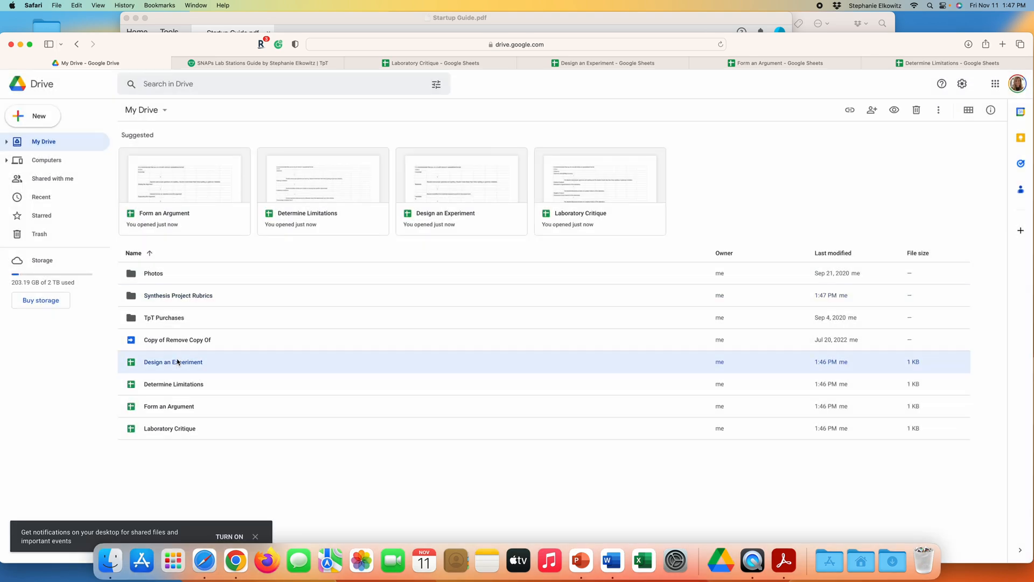
left_click(189, 433, "shift")
left_click_drag(164, 362, 180, 302)
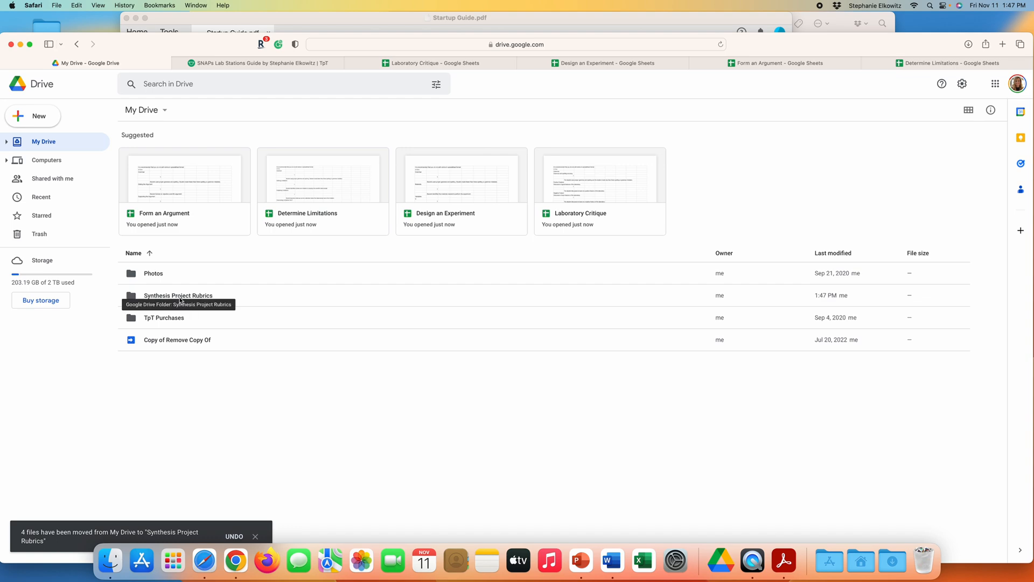
left_click(181, 298)
right_click(181, 297)
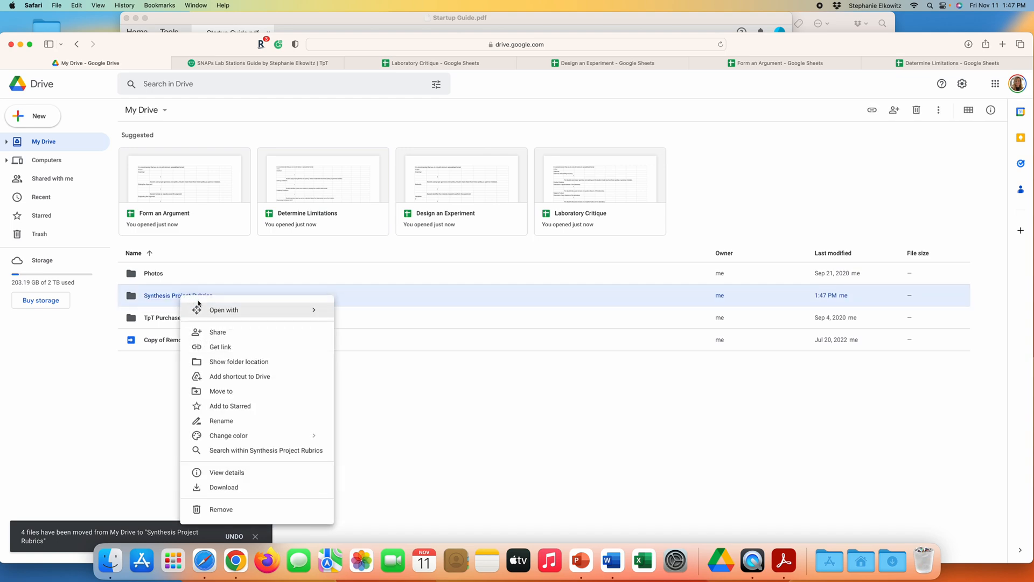
left_click(220, 406)
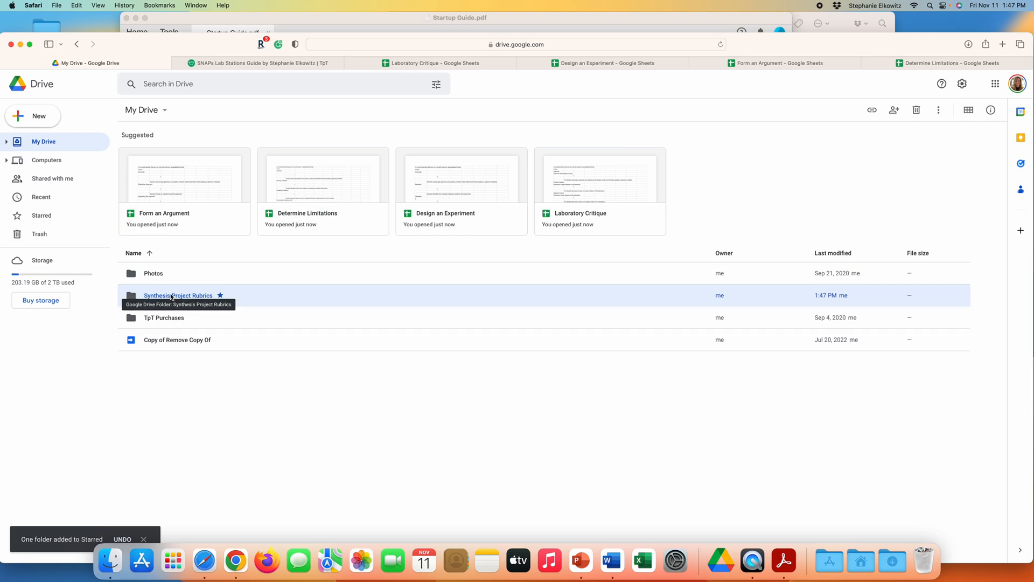
Close the four open rubric spreadsheets, keeping My Drive and the SNAPs Lab Stations Guide page open.
left_click(350, 64)
left_click(351, 63)
left_click(352, 64)
left_click(352, 64)
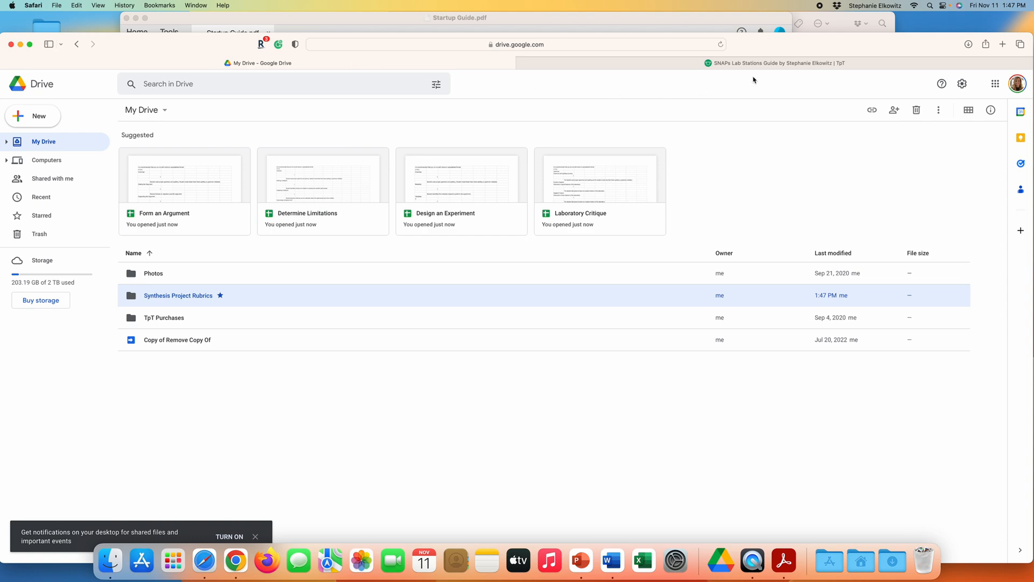
Switch to Google Classroom and open the classwork page of Life Science Class, Section 1.
left_click(995, 86)
scroll(948, 196, "down", 5)
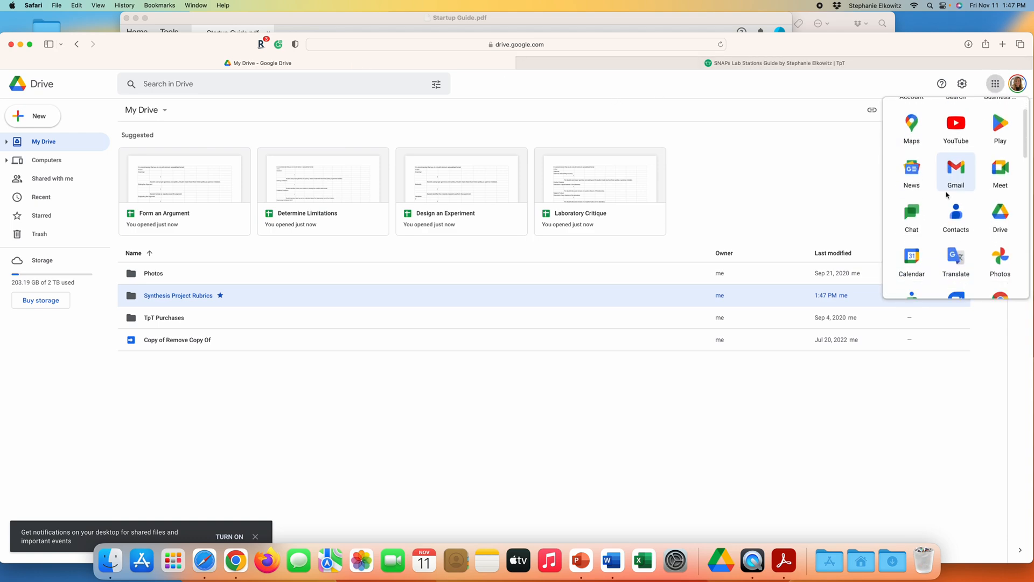
scroll(945, 196, "down", 5)
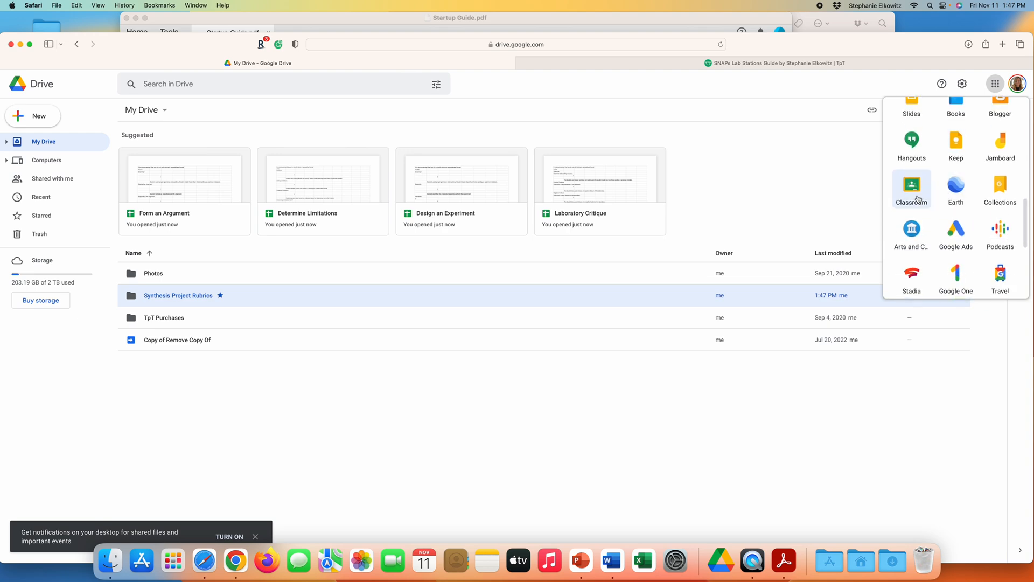
left_click(918, 194)
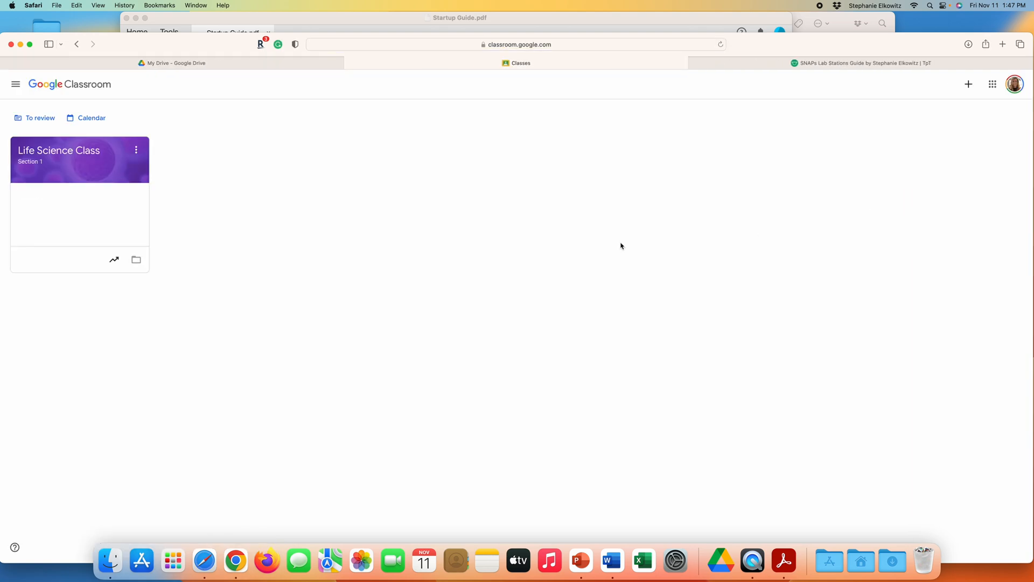
left_click(79, 156)
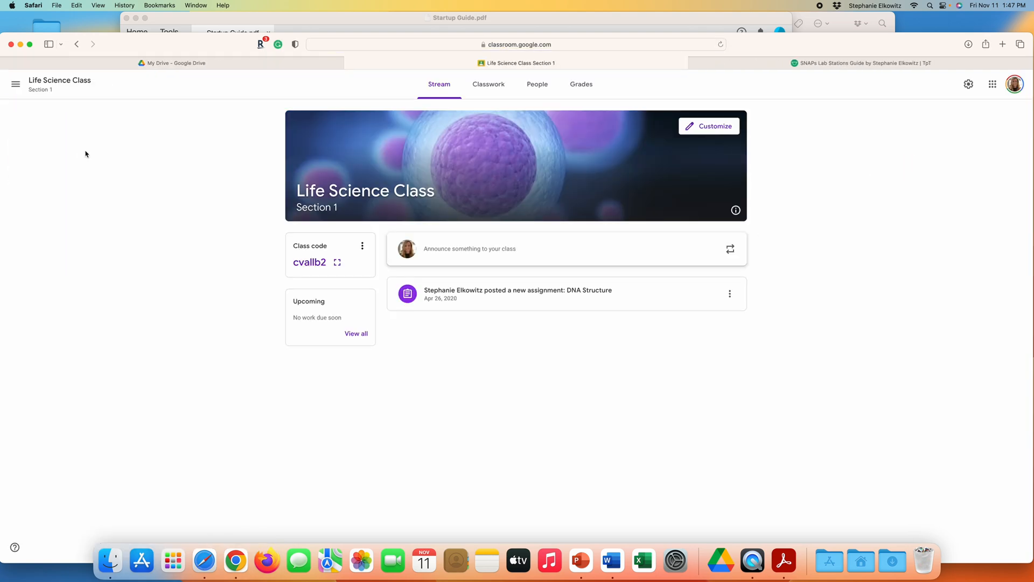
left_click(482, 86)
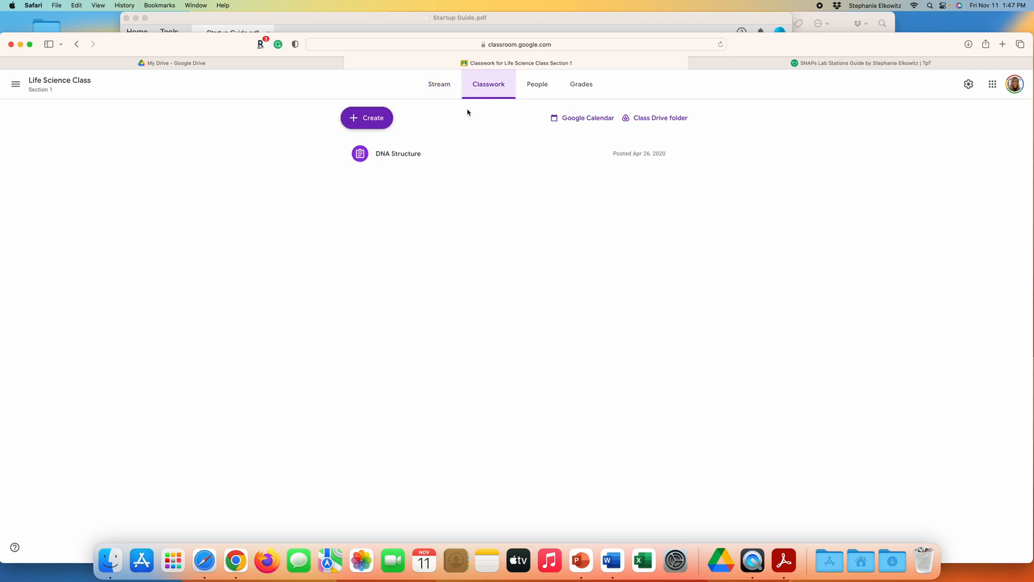
Create a new assignment for the class and title it Synthesis Project.
left_click(373, 115)
left_click(394, 152)
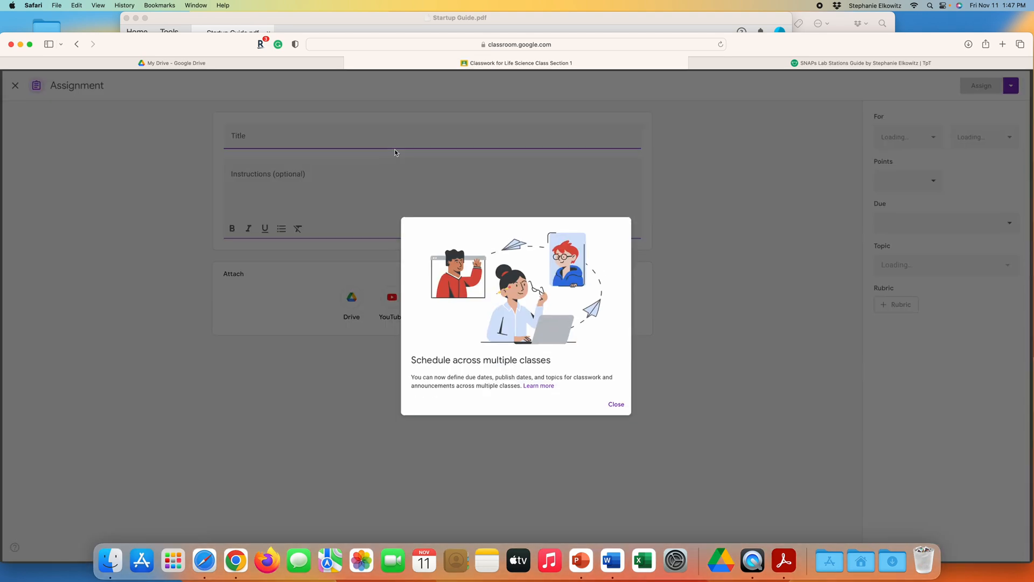
left_click(621, 412)
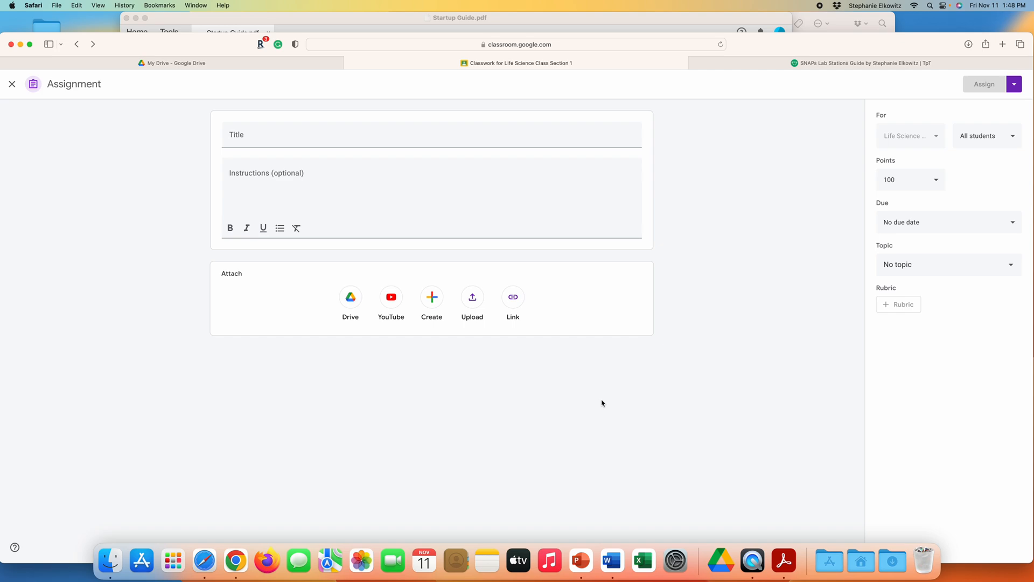
left_click(262, 136)
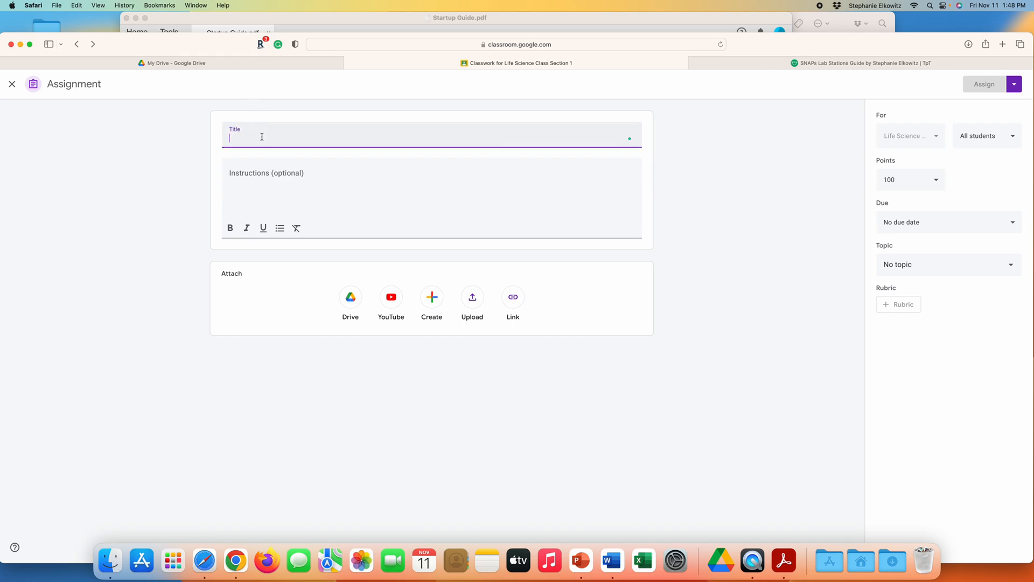
type("Synth")
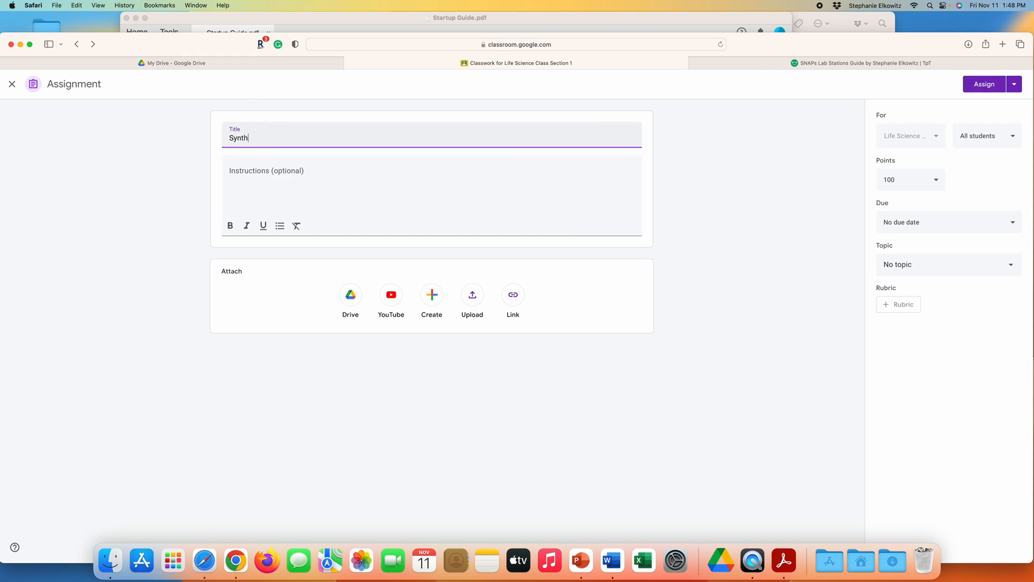
type("esis Project")
Open Synthesis Project Directions.docx from the Downloads folder in Word and copy the Critique the Laboratory description.
left_click(259, 169)
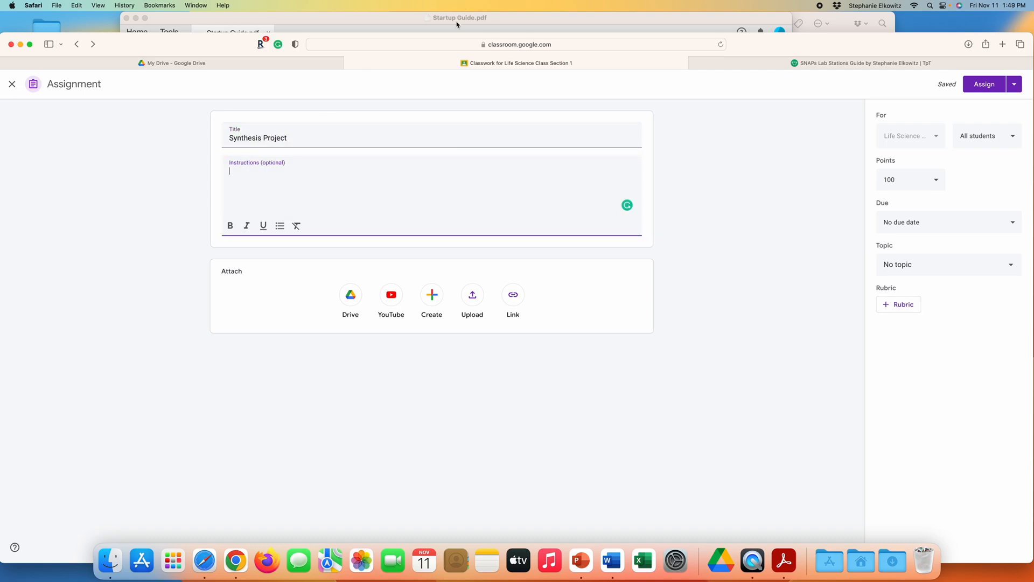
left_click(838, 27)
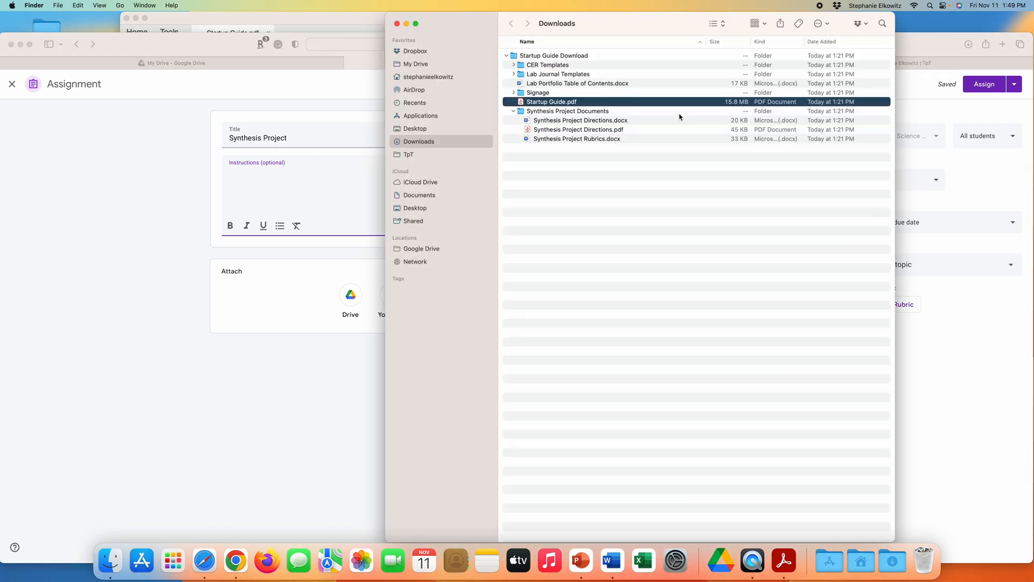
left_click(596, 120)
double_click(596, 121)
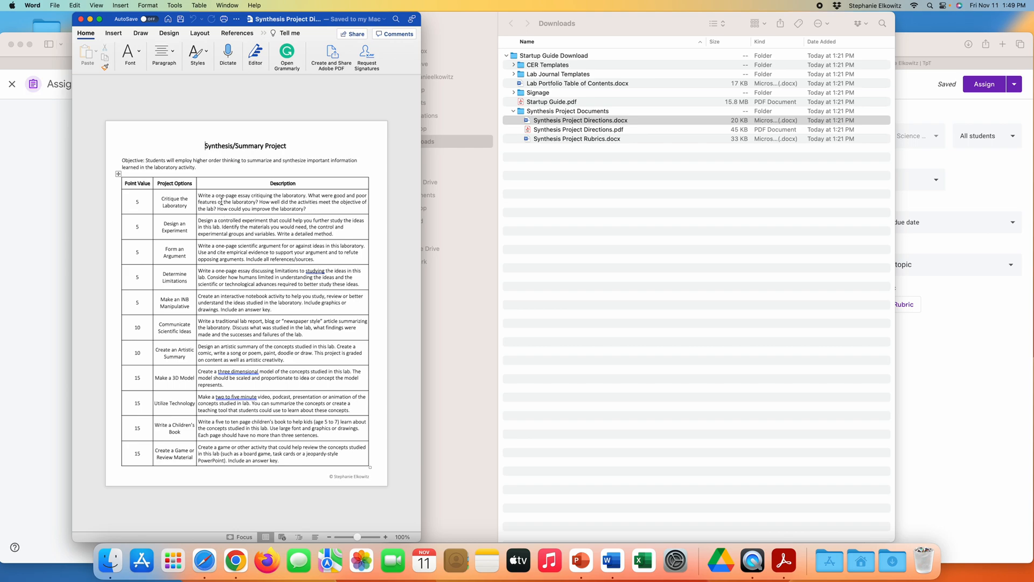
triple_click(225, 206)
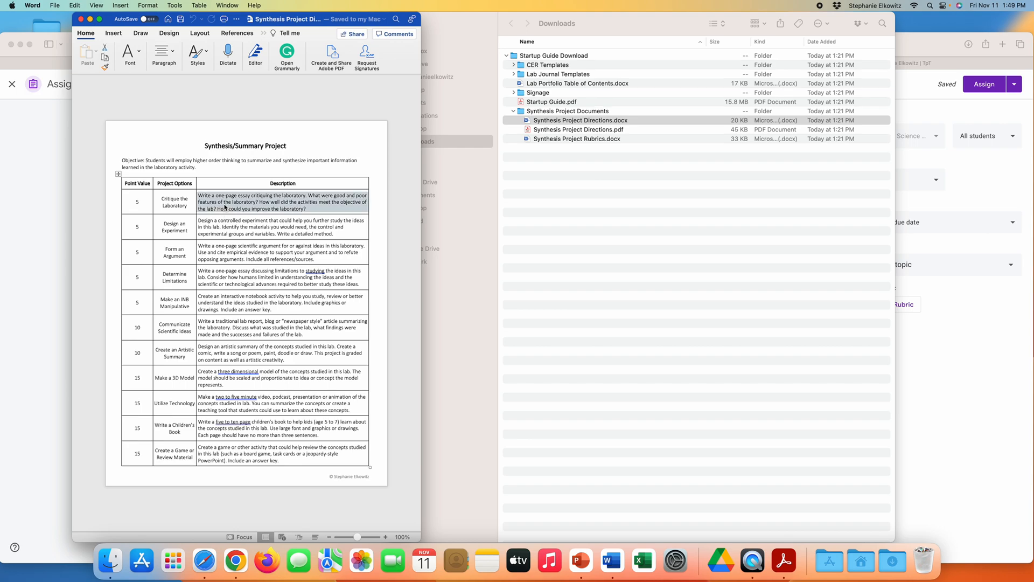
right_click(225, 206)
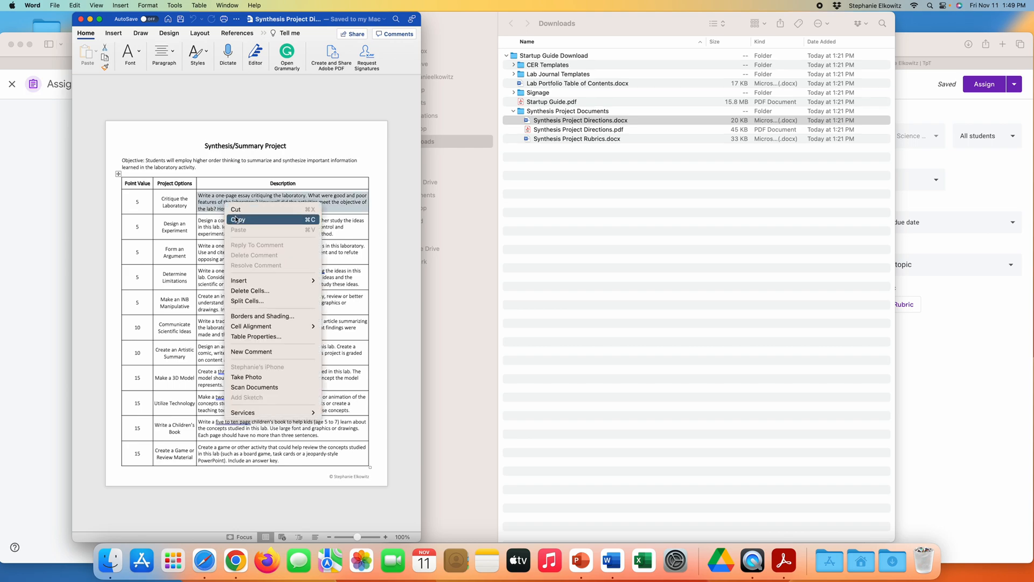
left_click(243, 218)
Switch back to Google Classroom and paste the copied description into the assignment's instructions.
left_click(934, 377)
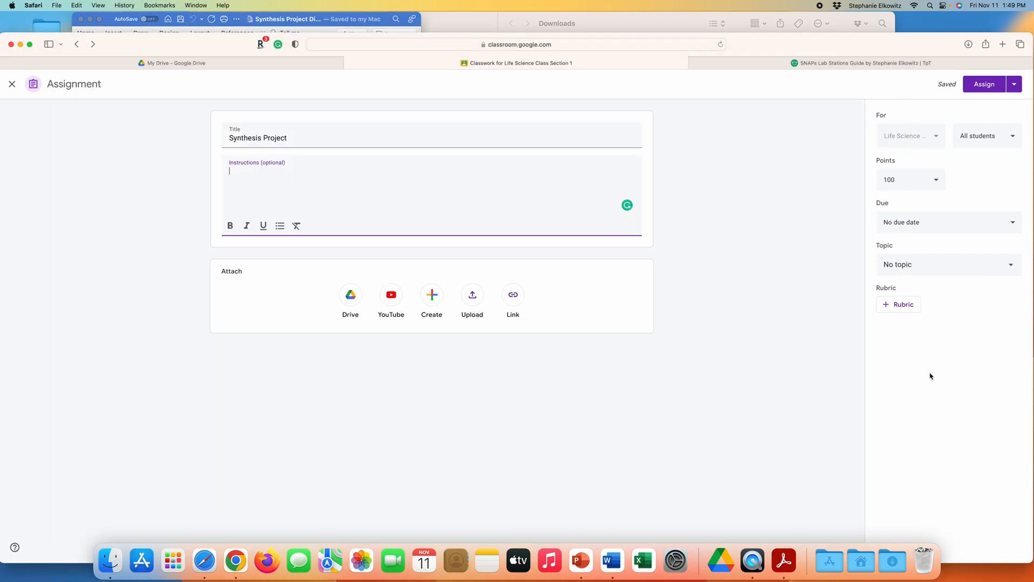
left_click(265, 167)
right_click(264, 167)
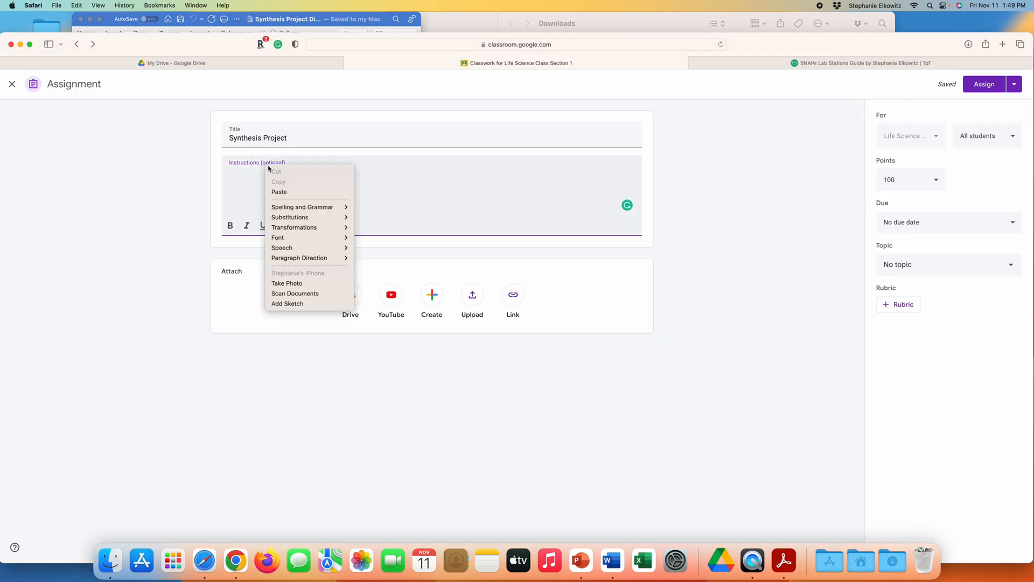
left_click(284, 193)
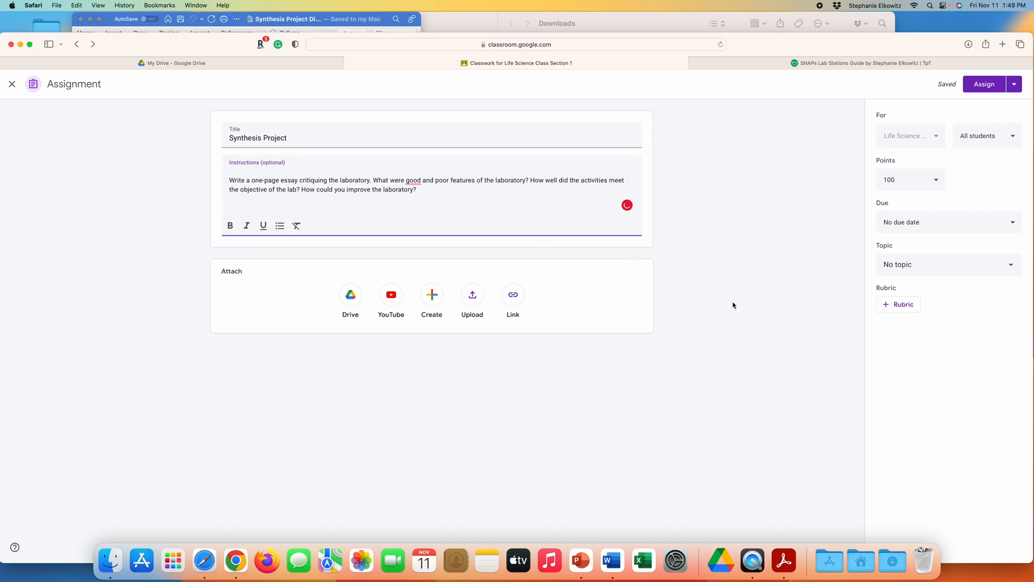
Import the Laboratory Critique spreadsheet from the starred Synthesis Project Rubrics folder as the assignment's rubric.
left_click(898, 309)
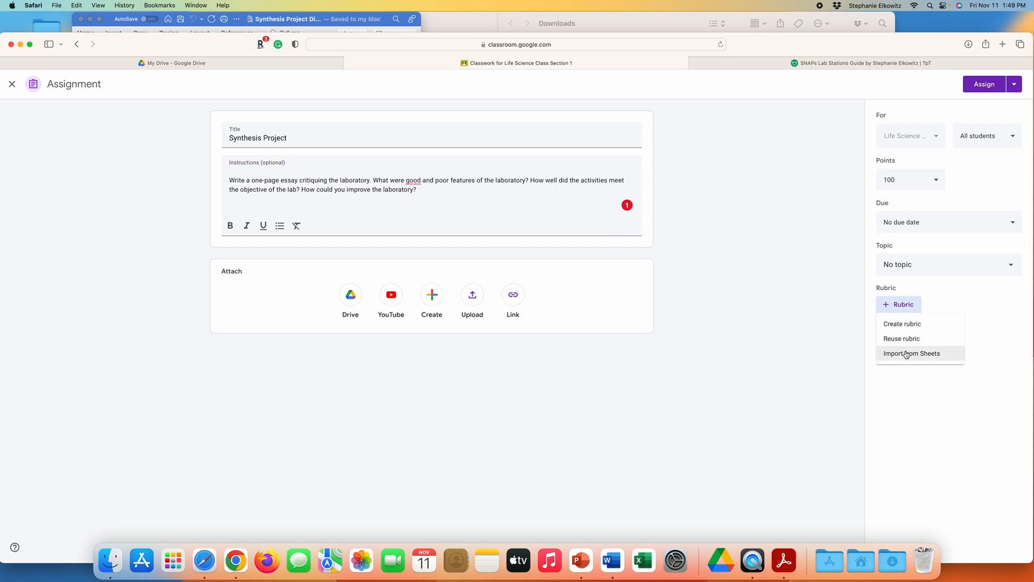
left_click(906, 354)
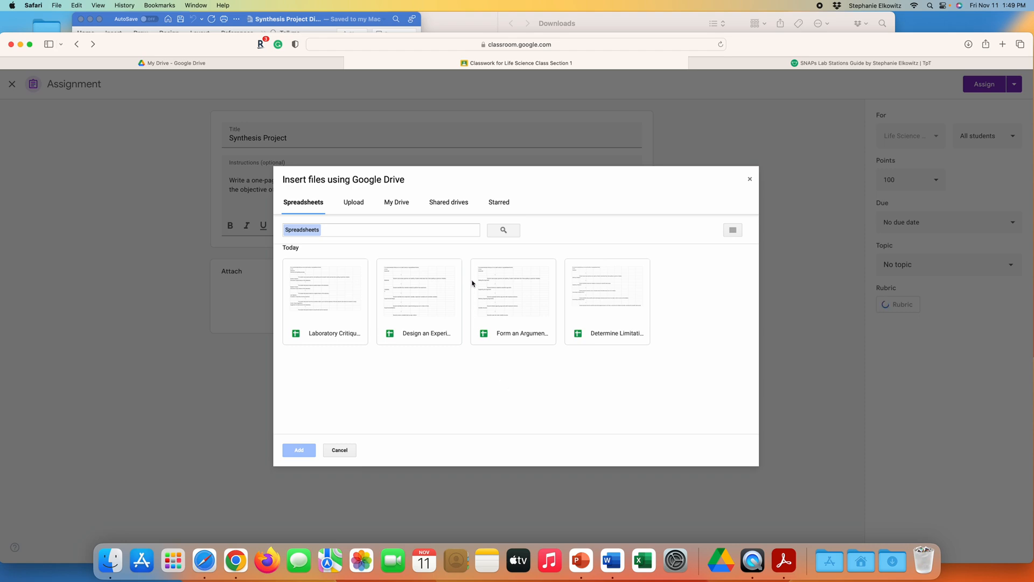
left_click(499, 207)
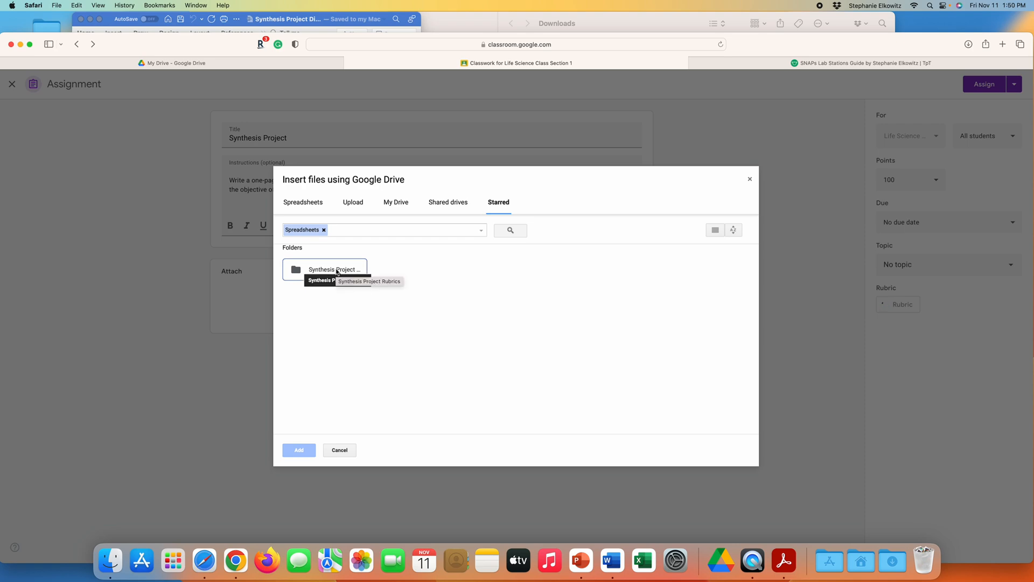
double_click(337, 271)
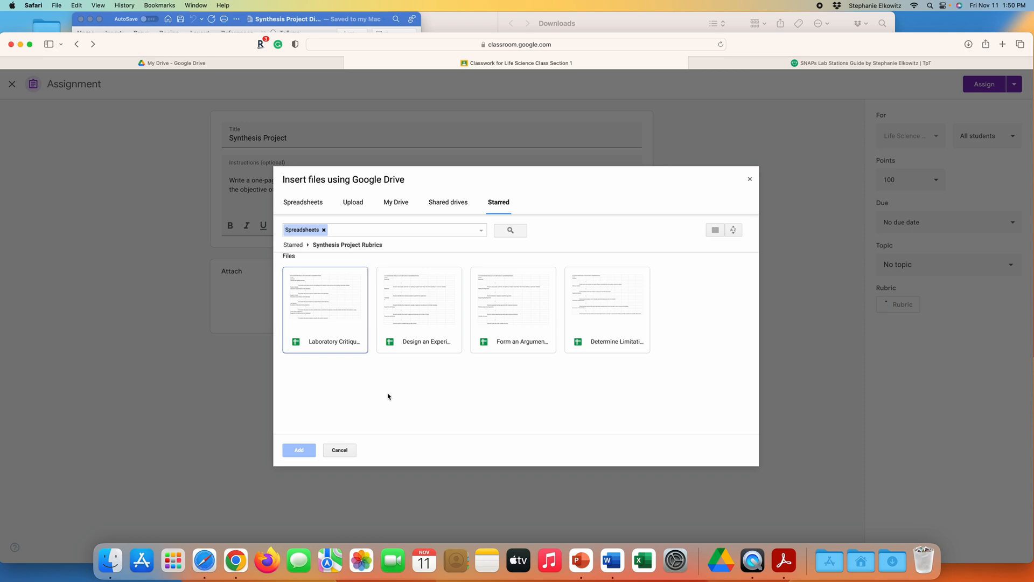
left_click(327, 304)
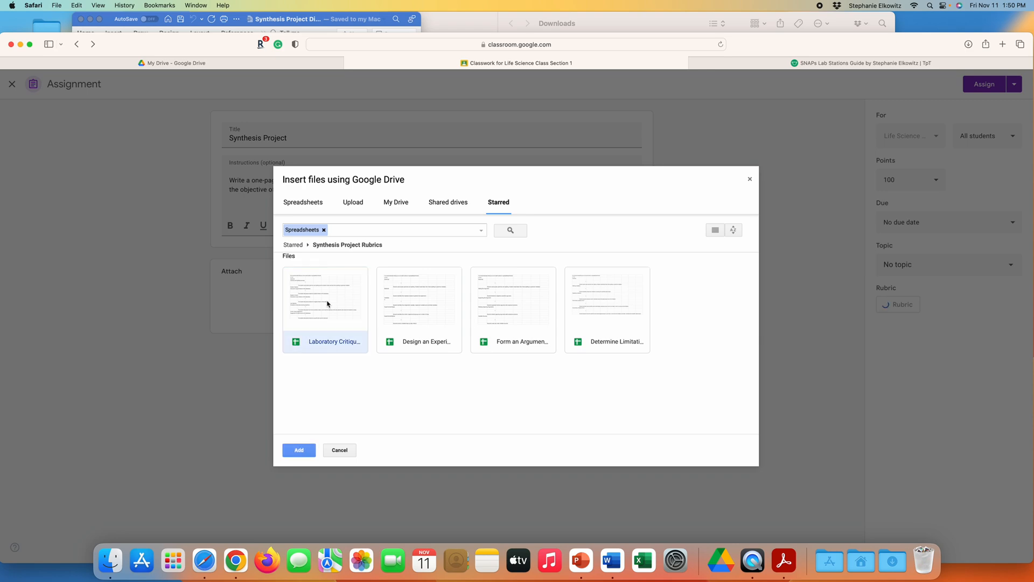
left_click(291, 451)
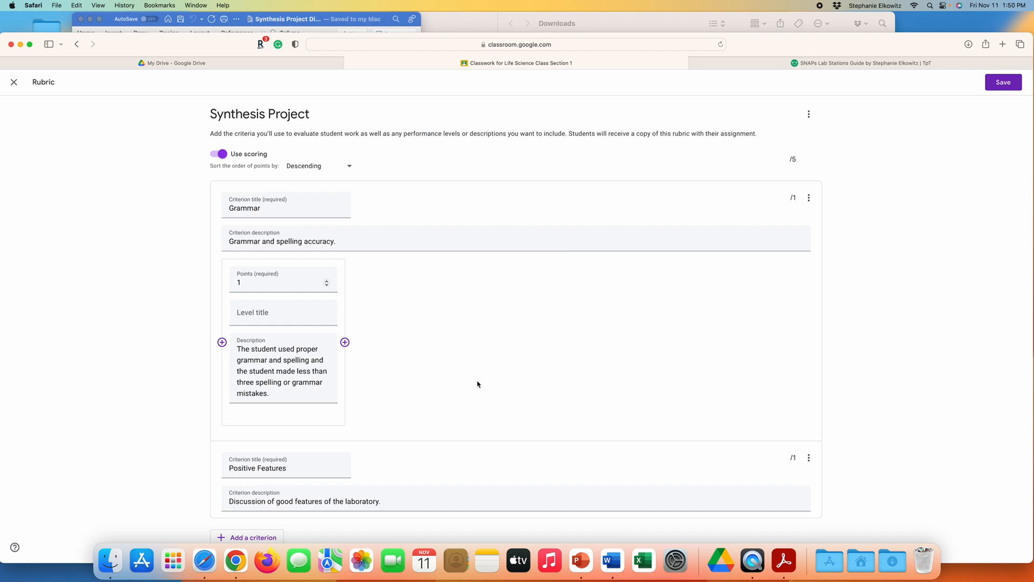
Check the imported rubric's criteria and save it, and assign the Synthesis Project to all students.
scroll(477, 384, "down", 3)
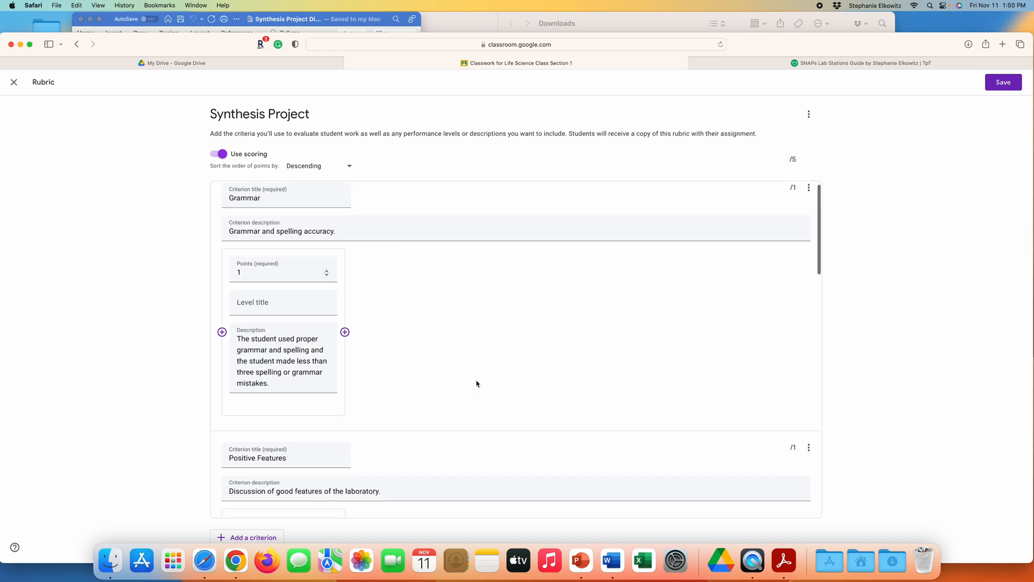
scroll(476, 383, "down", 6)
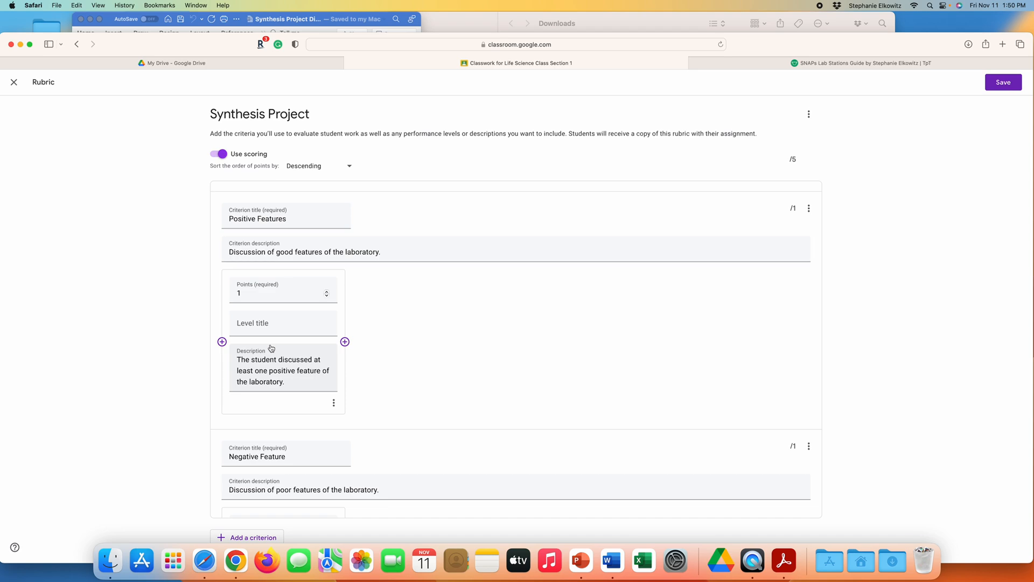
scroll(286, 349, "down", 8)
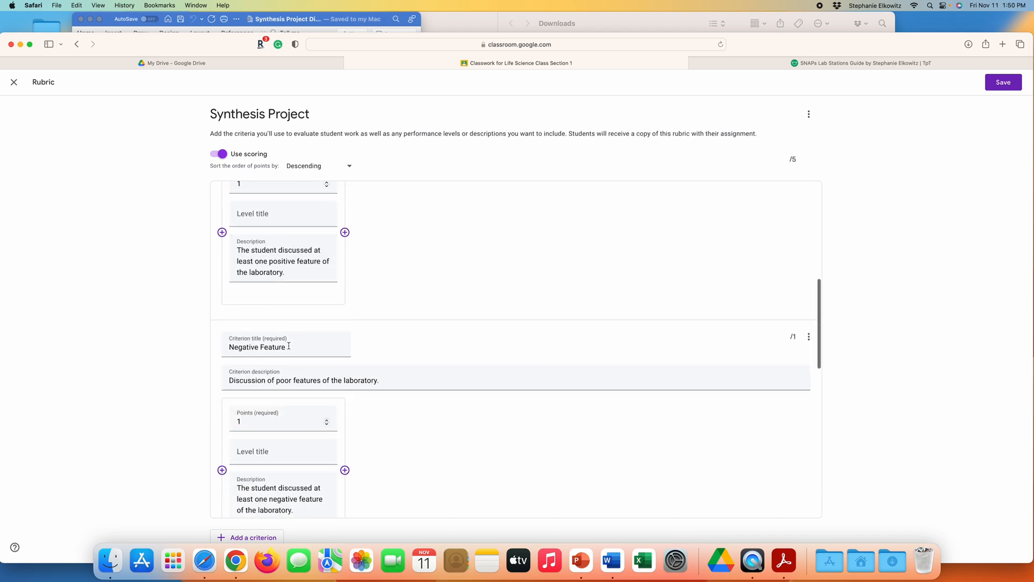
scroll(288, 349, "down", 6)
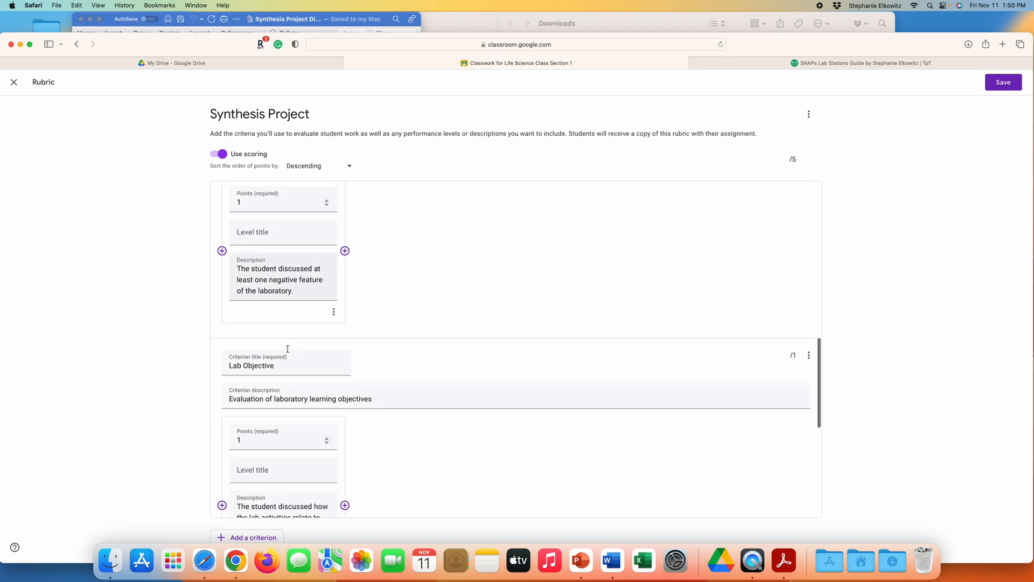
scroll(288, 349, "down", 9)
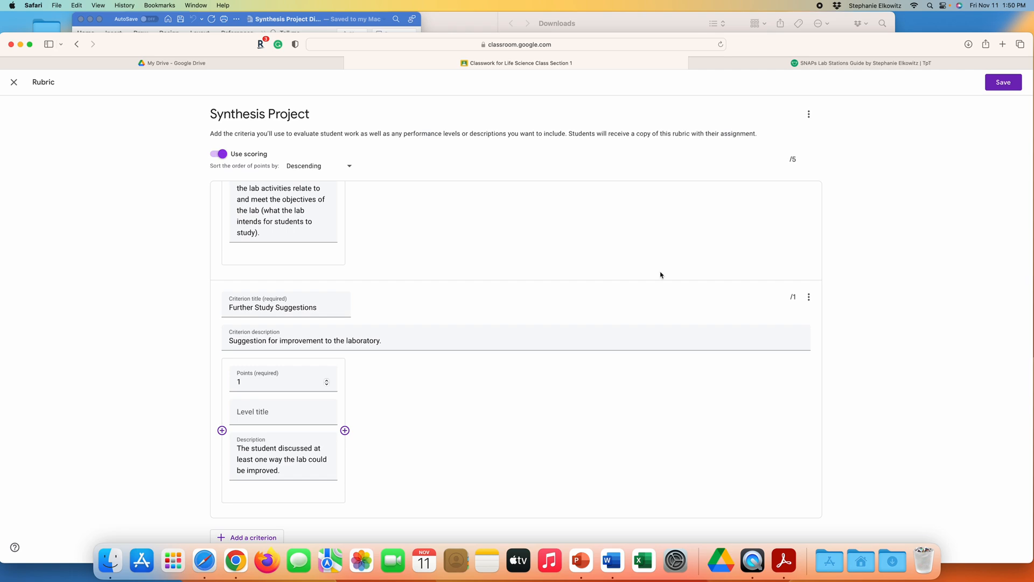
left_click(1005, 83)
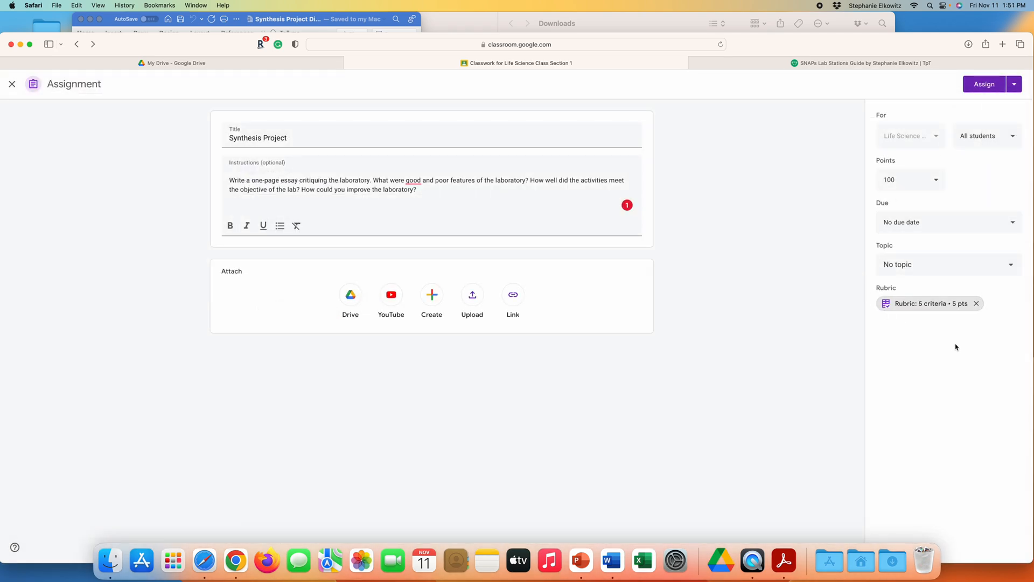
left_click(980, 89)
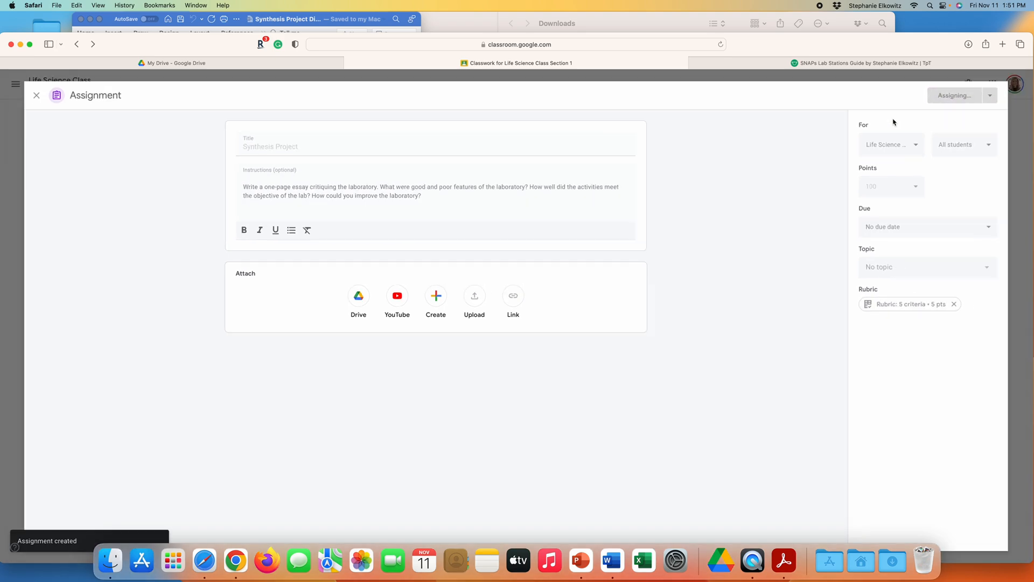